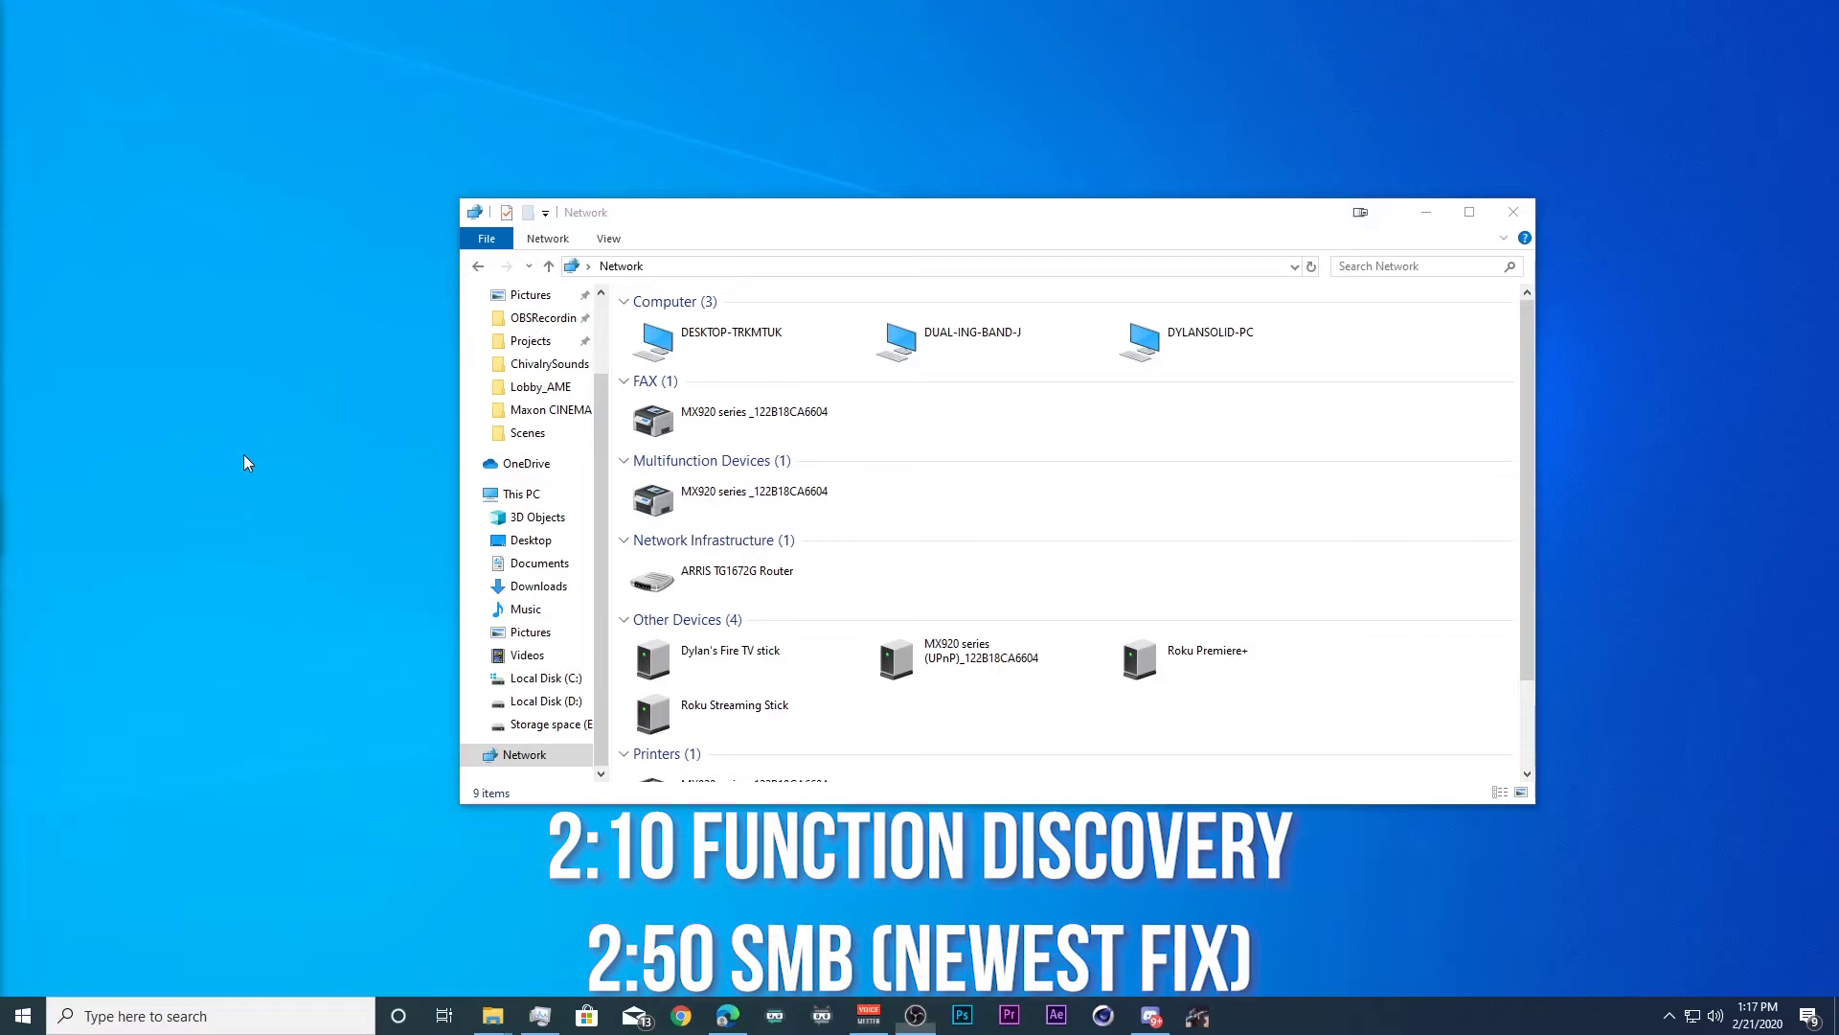
Step: Create a New folder on the desktop
right_click(243, 455)
right_click(203, 561)
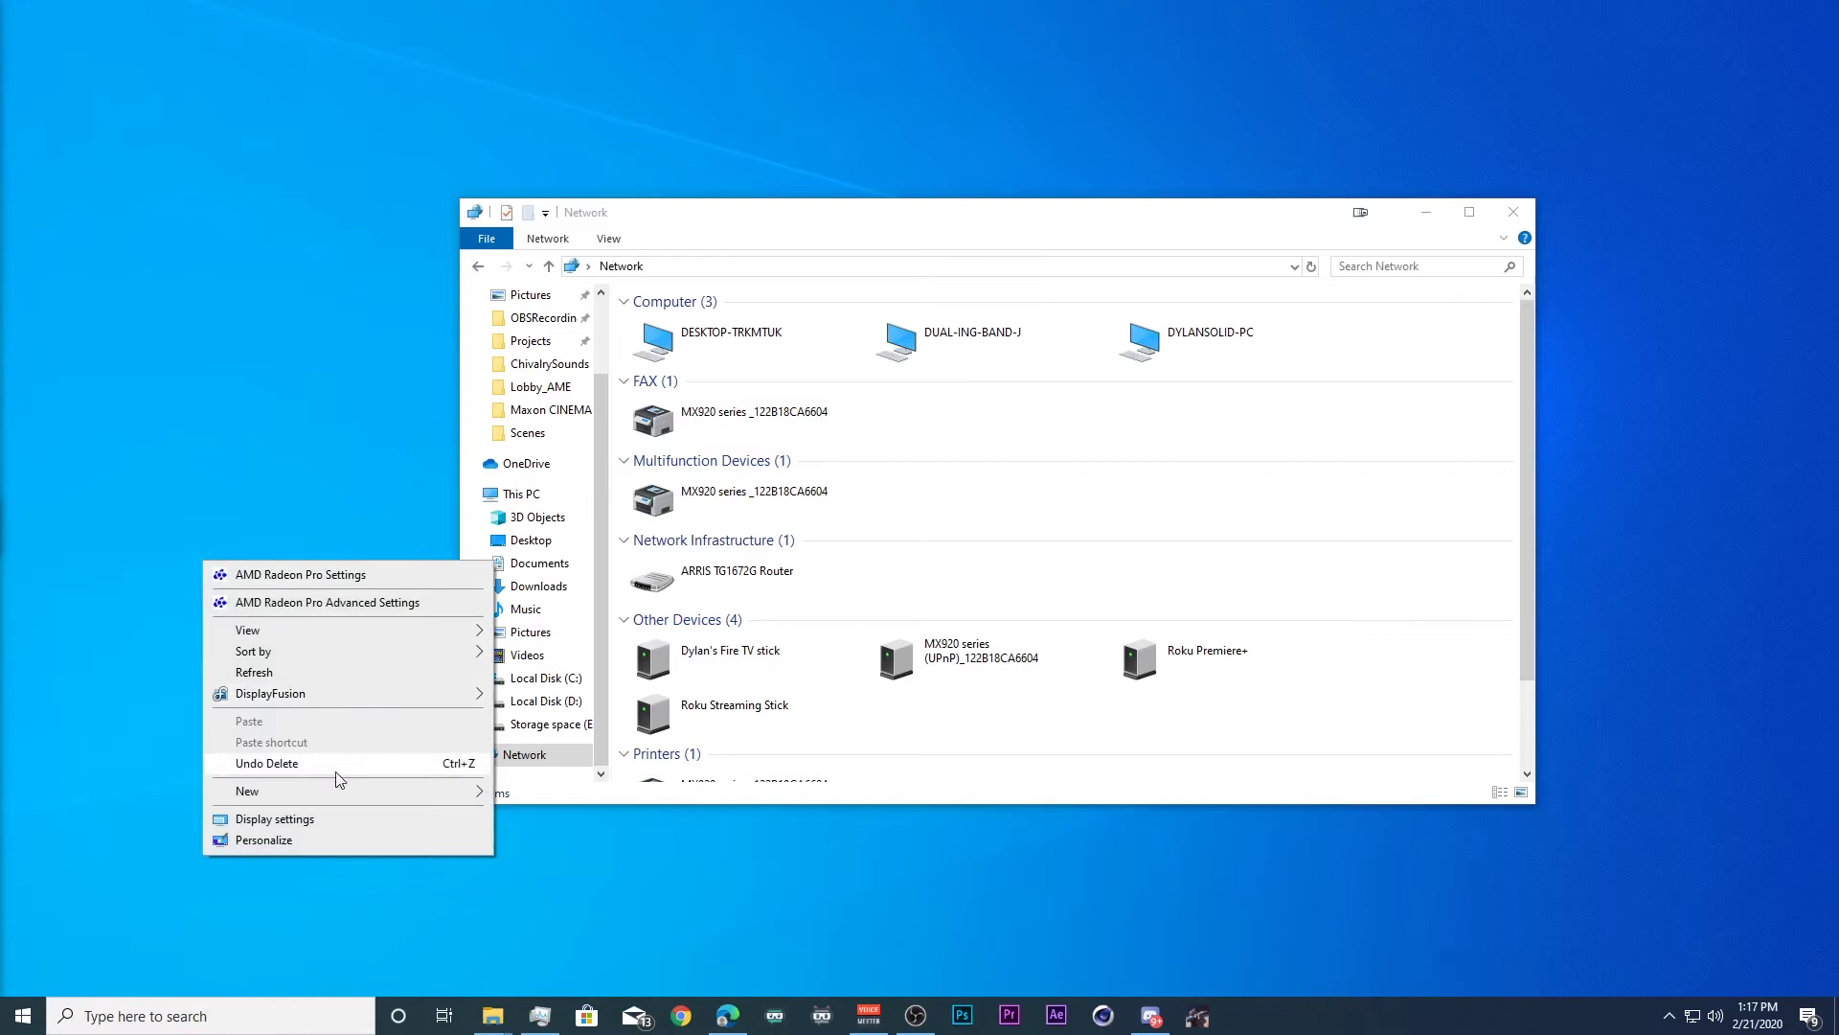
mouse_move(370, 790)
left_click(536, 793)
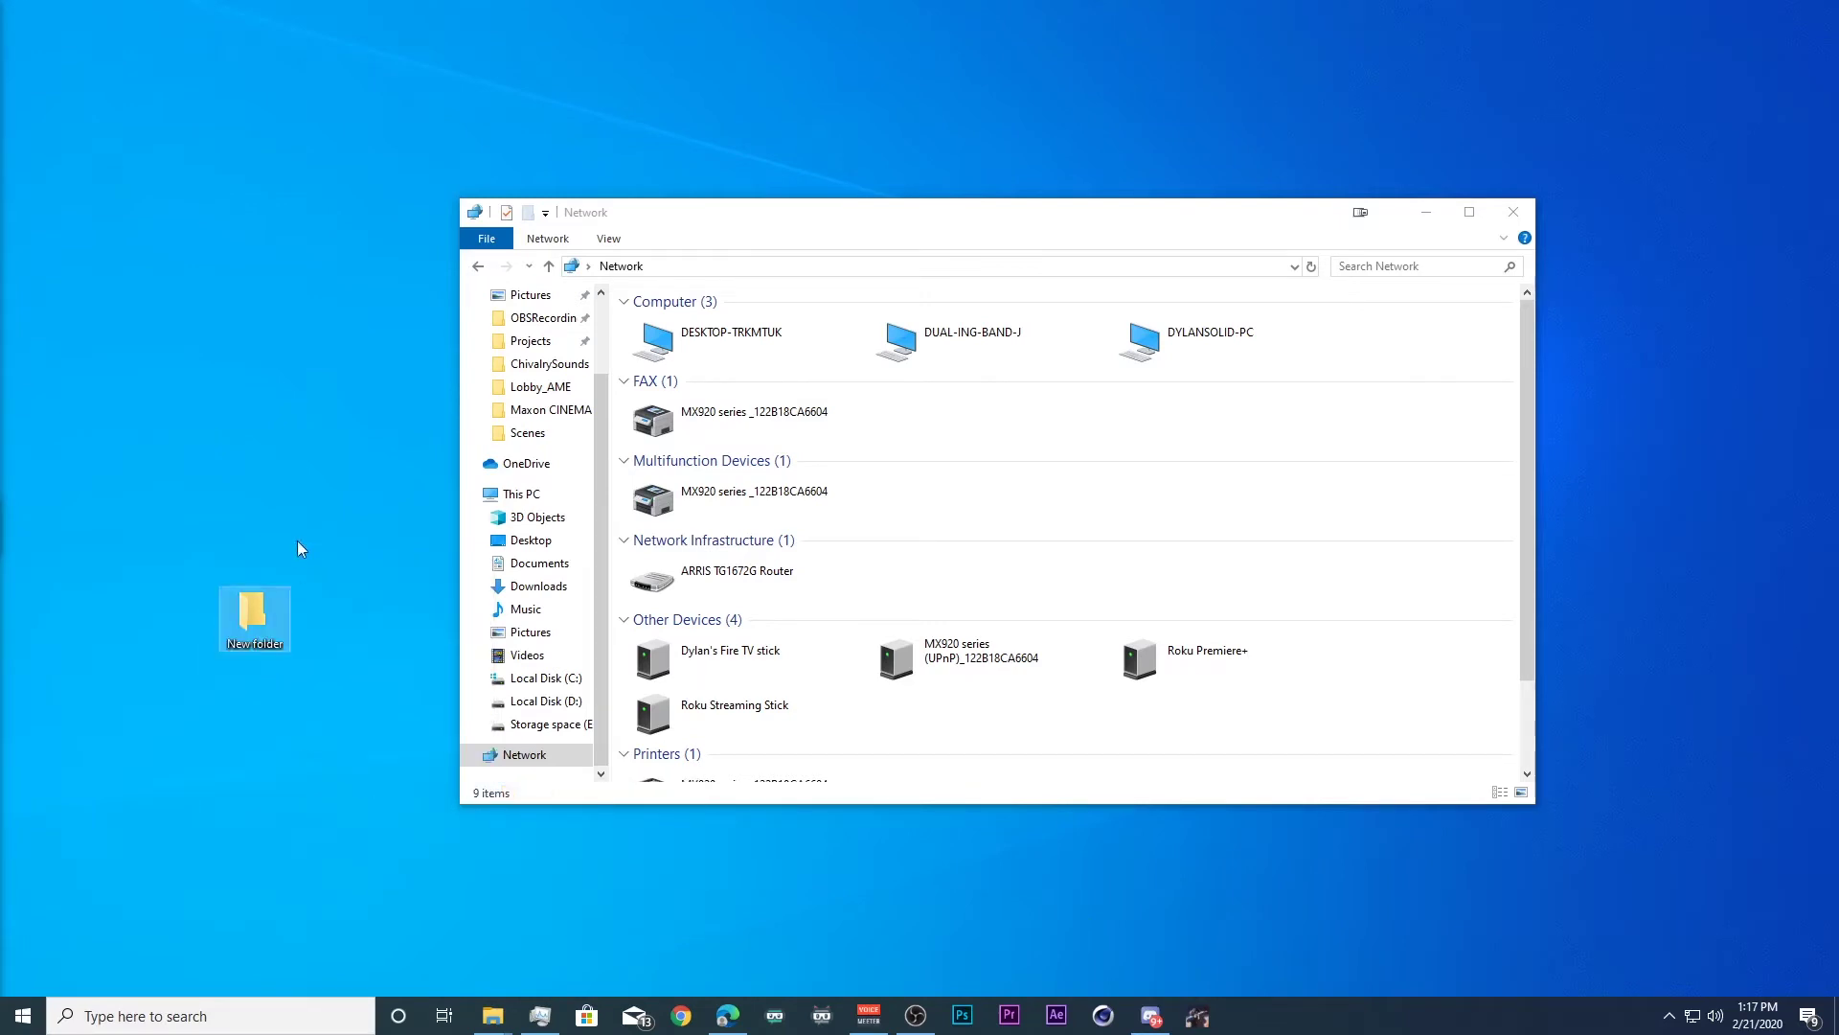
Step: Share the new folder with Everyone at Read permission and close its Properties
right_click(258, 624)
left_click(301, 614)
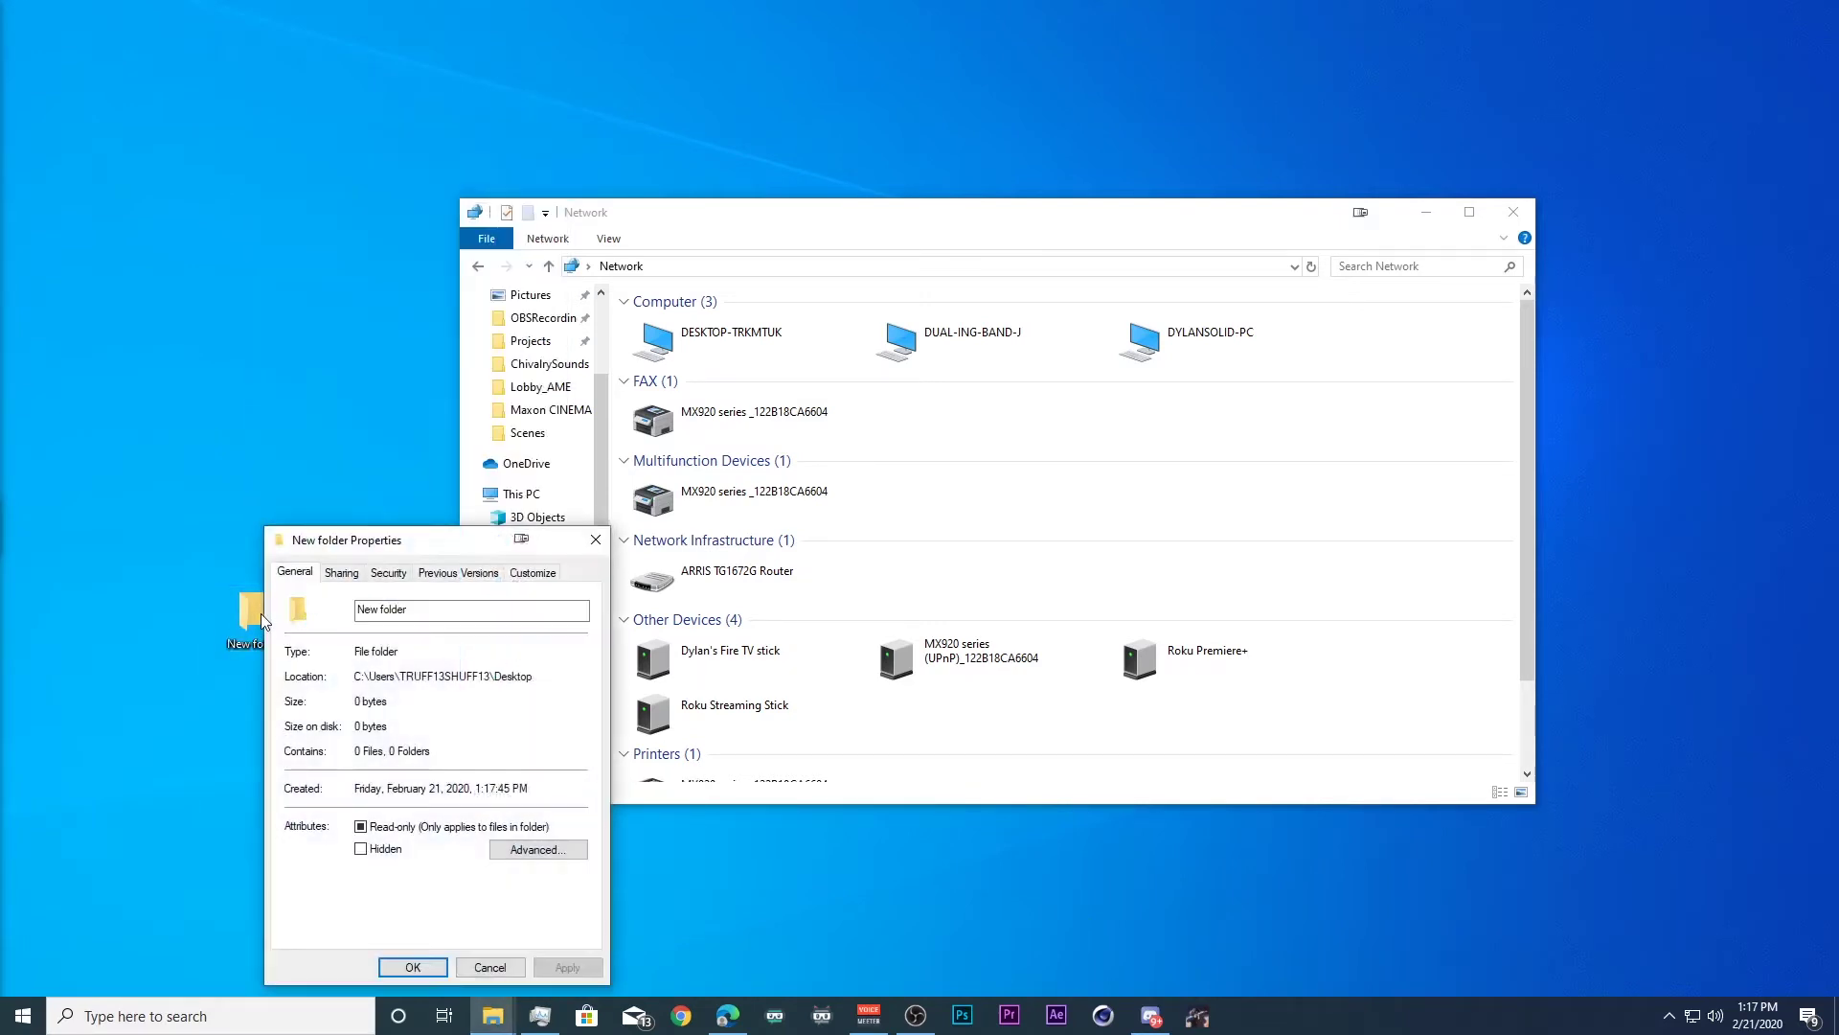
left_click(353, 574)
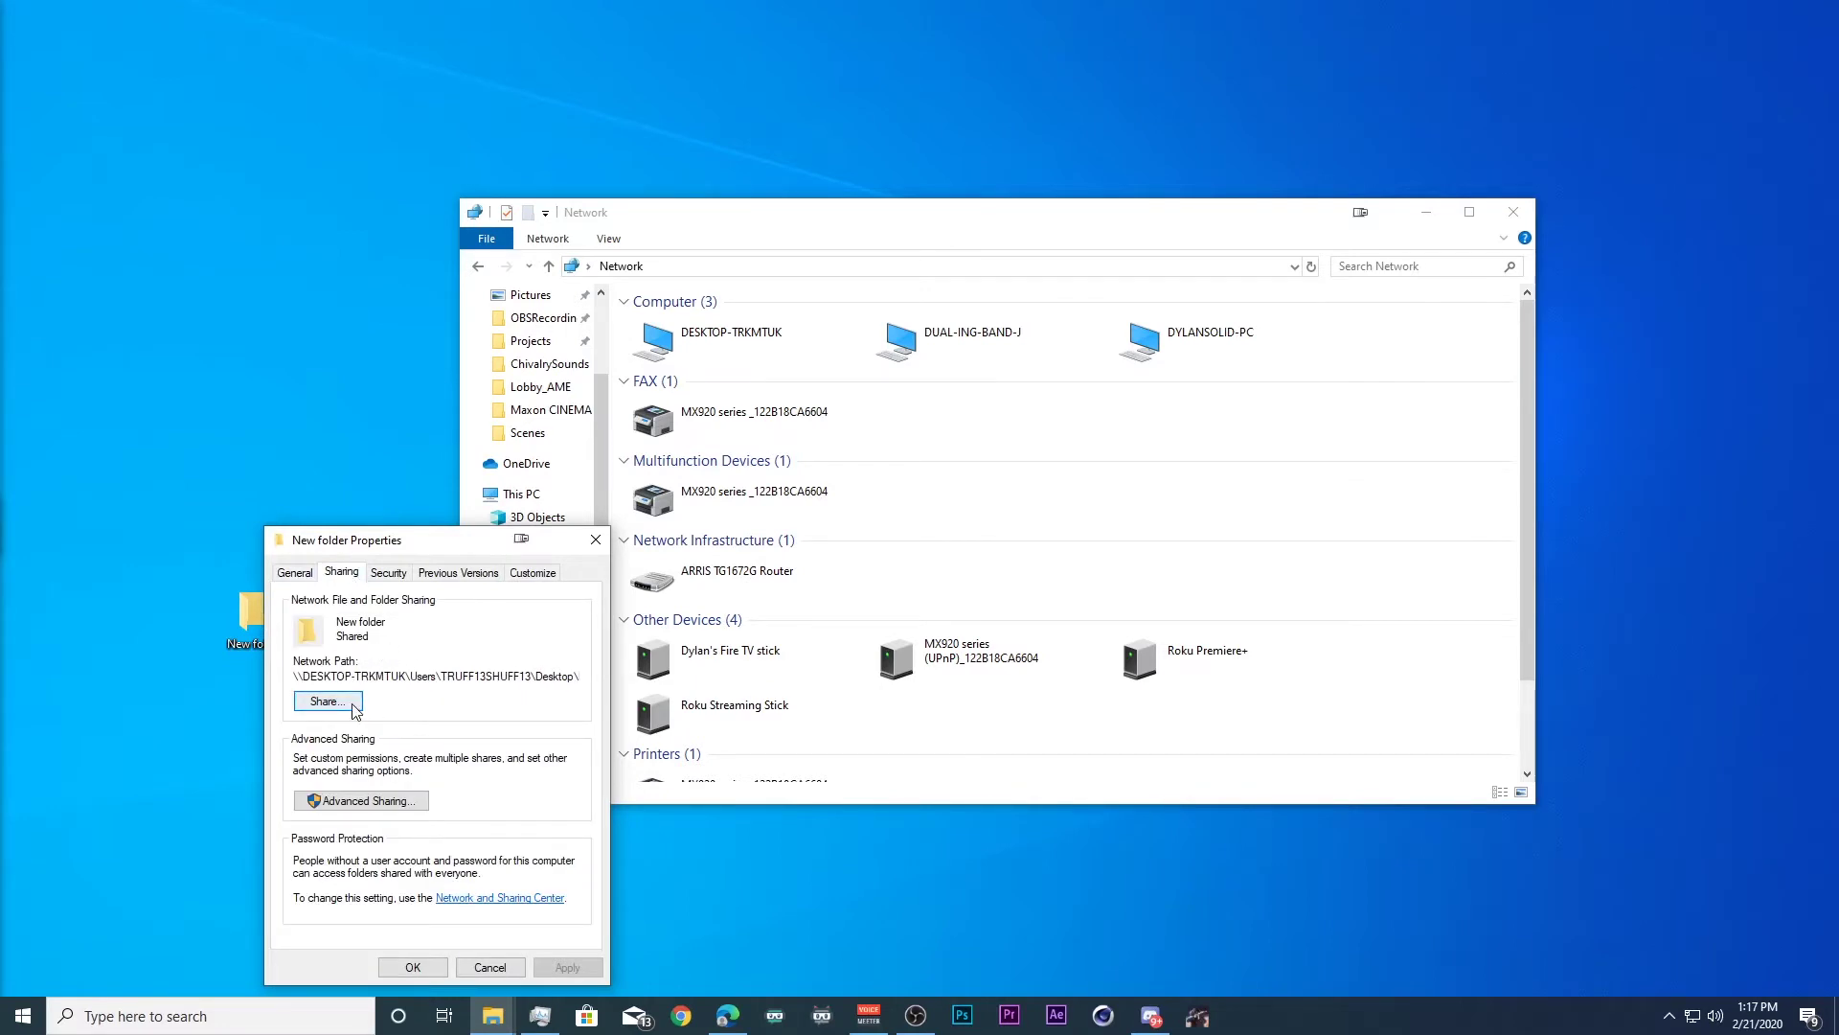
left_click(325, 702)
left_click(575, 724)
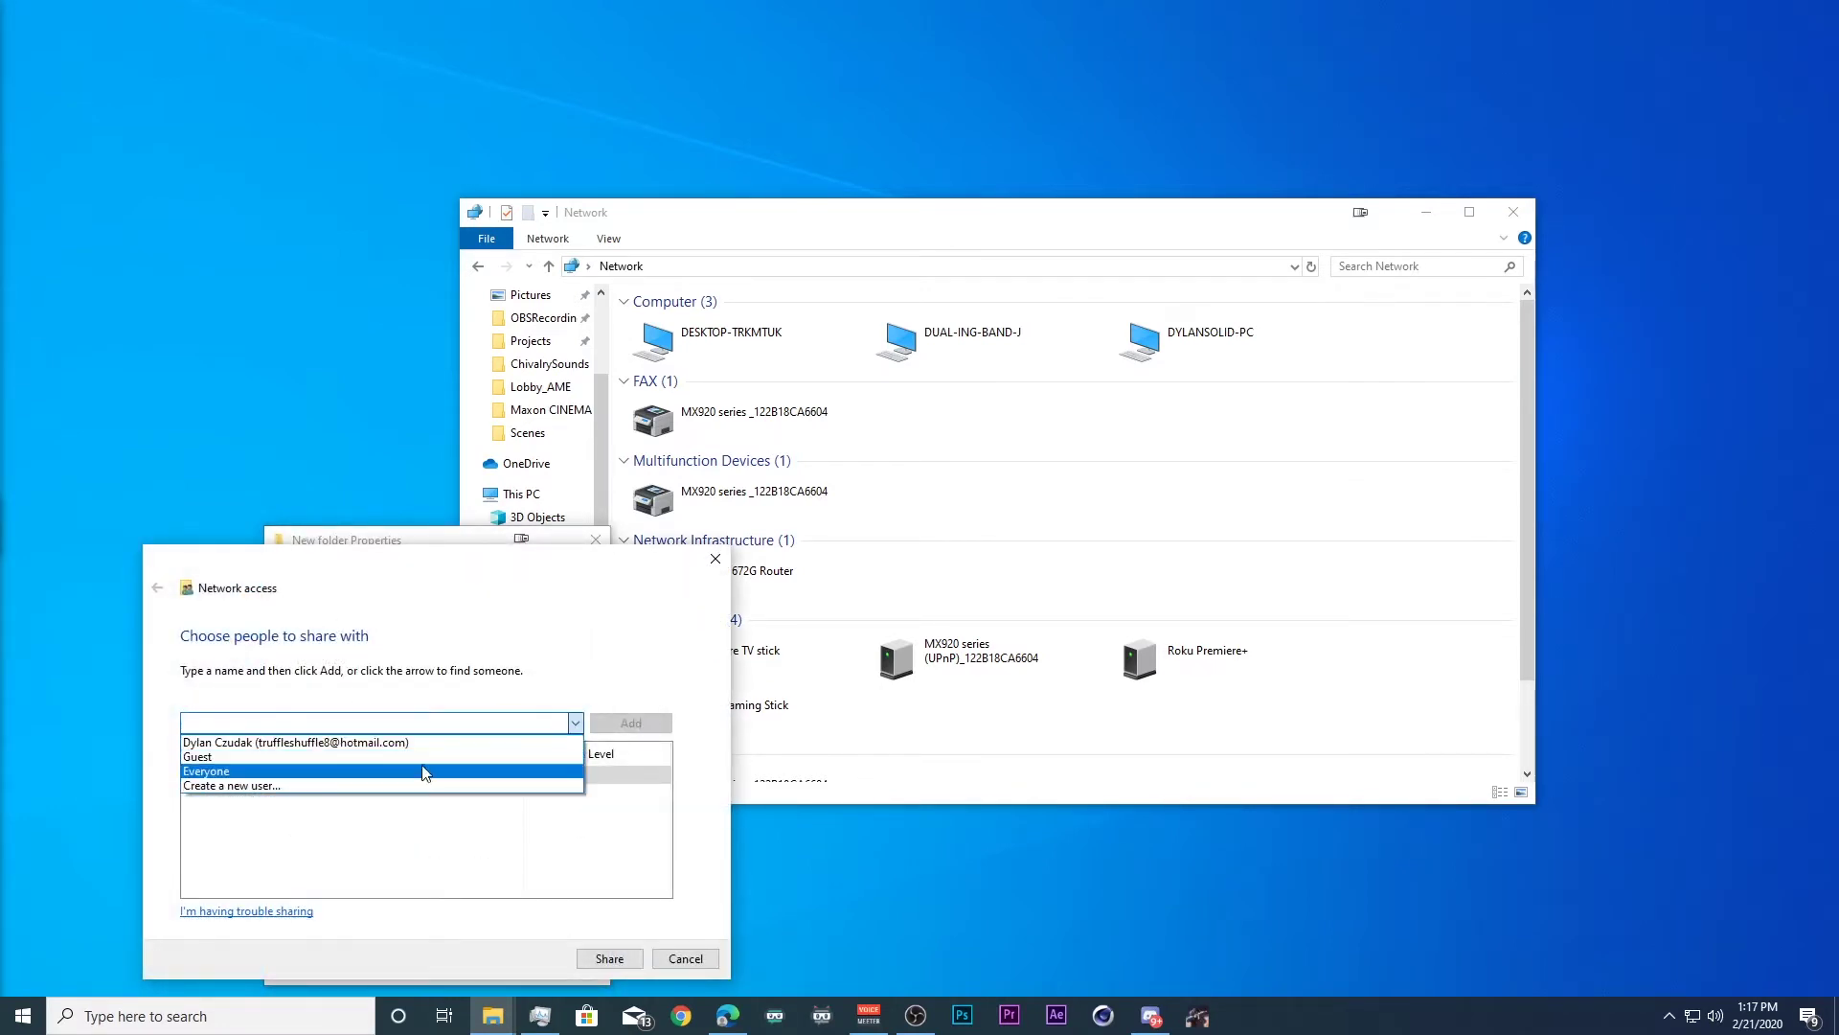
left_click(426, 771)
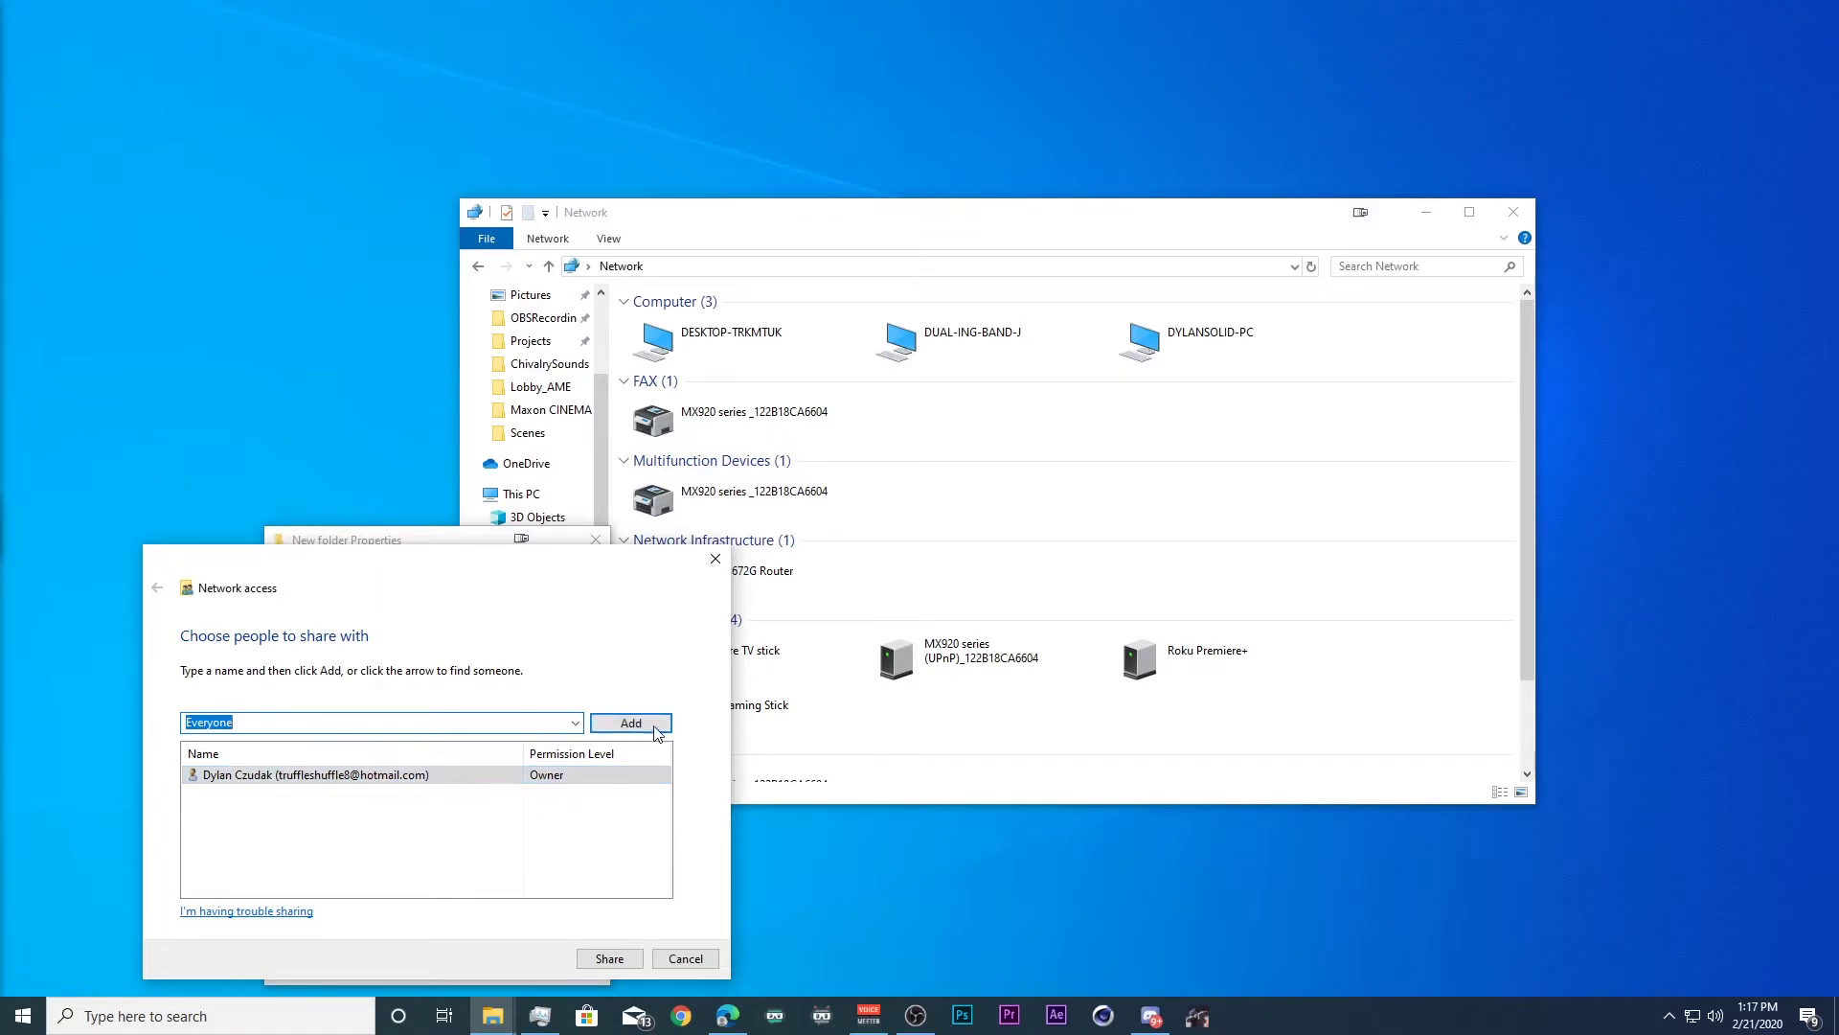
left_click(655, 730)
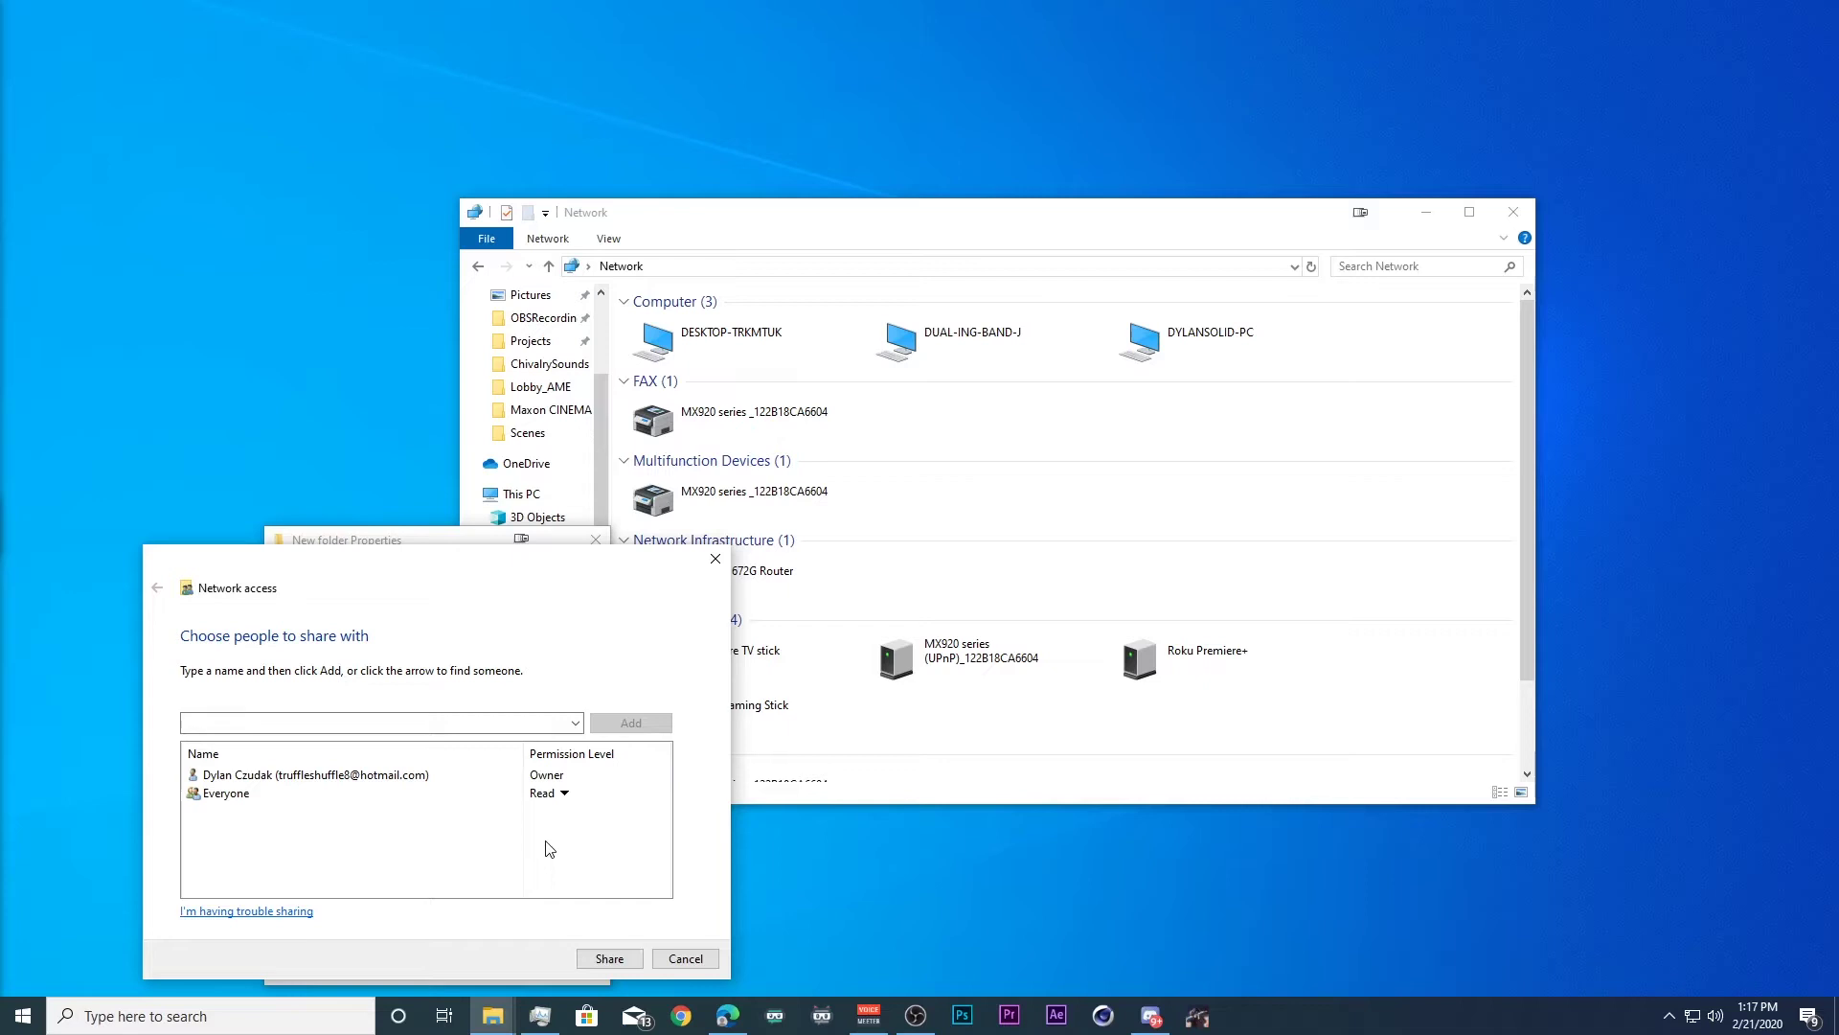
left_click(610, 958)
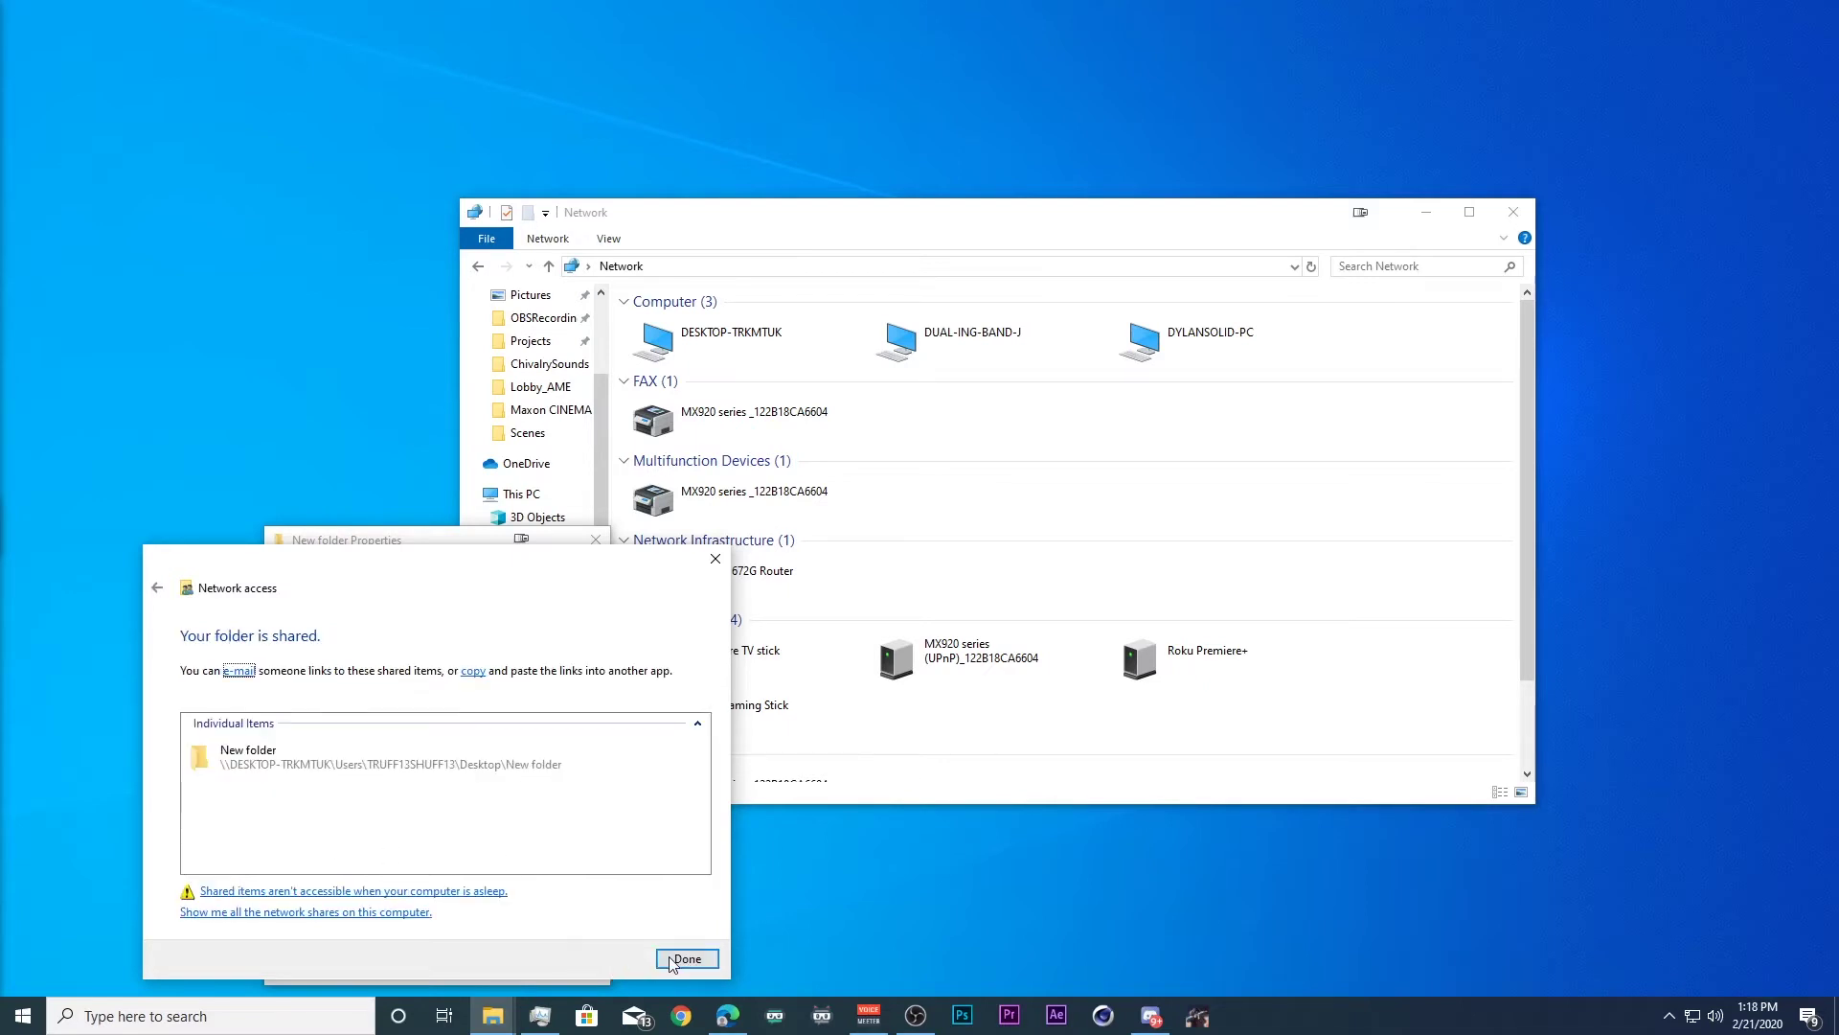
left_click(682, 959)
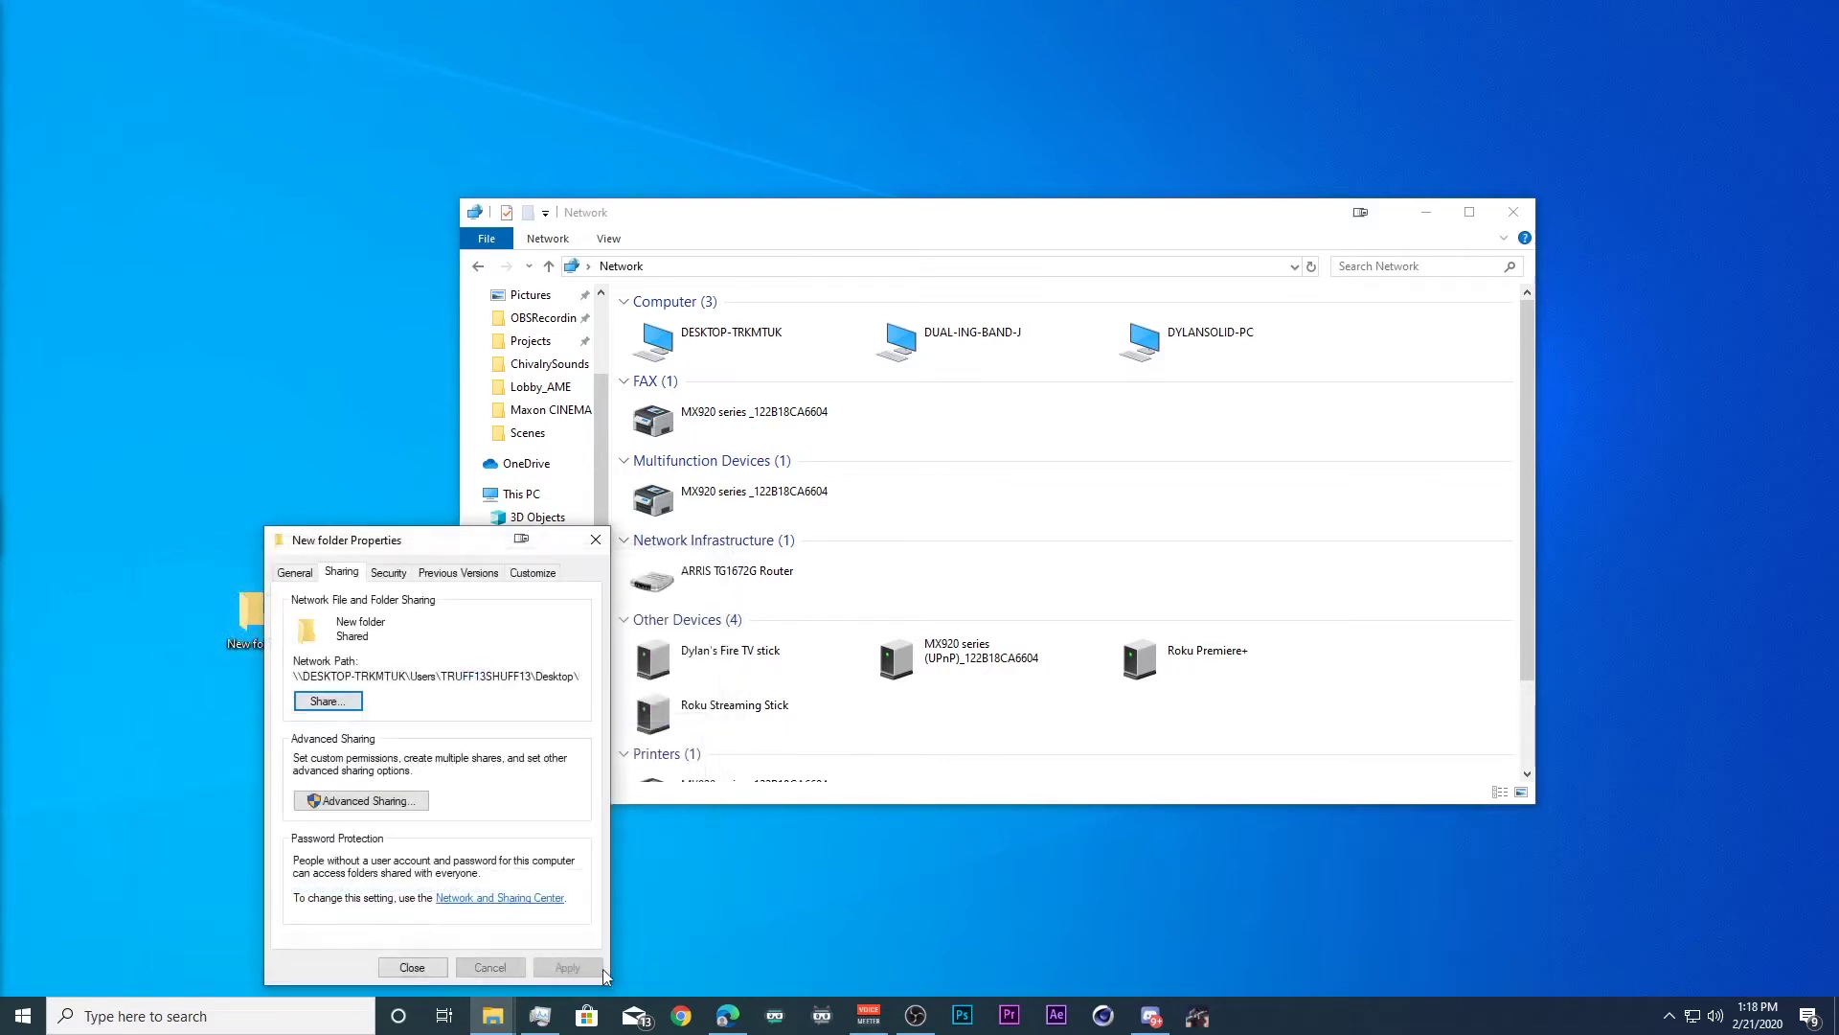
left_click(412, 967)
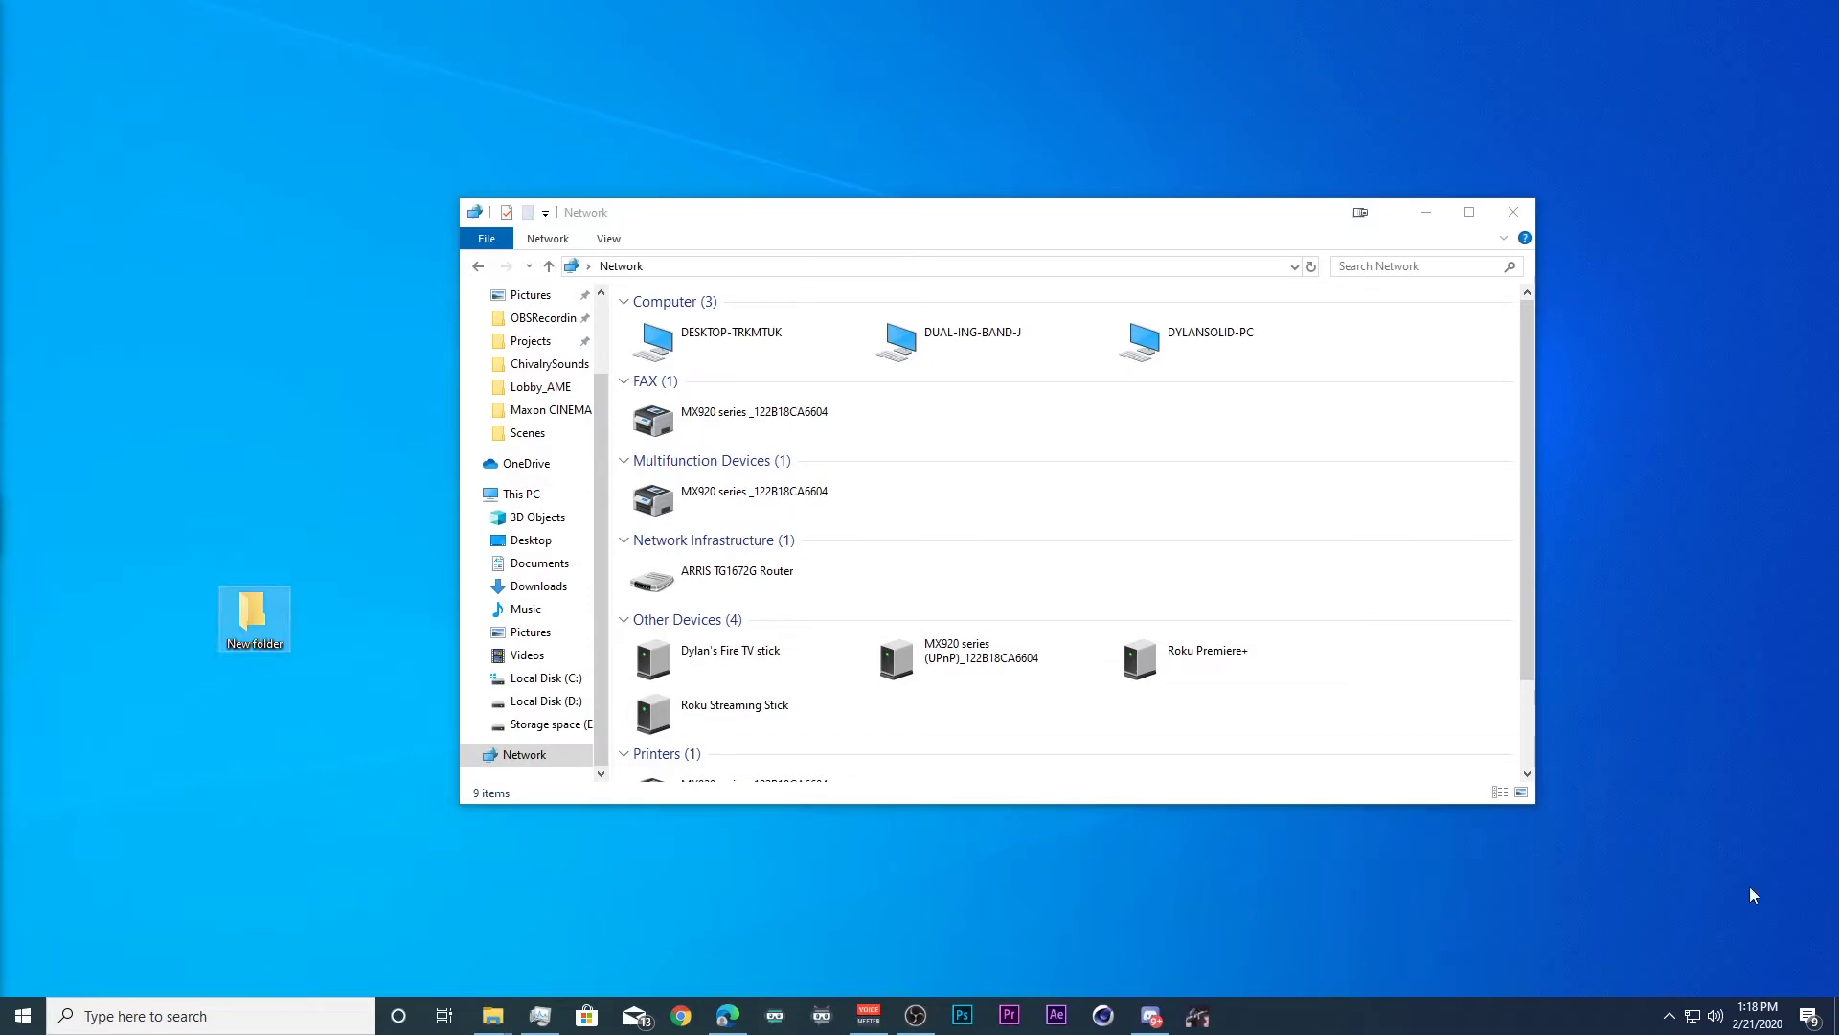
Step: Confirm the Ethernet connection uses the Private network profile, then return to Network & Internet status
right_click(1692, 1015)
left_click(1619, 977)
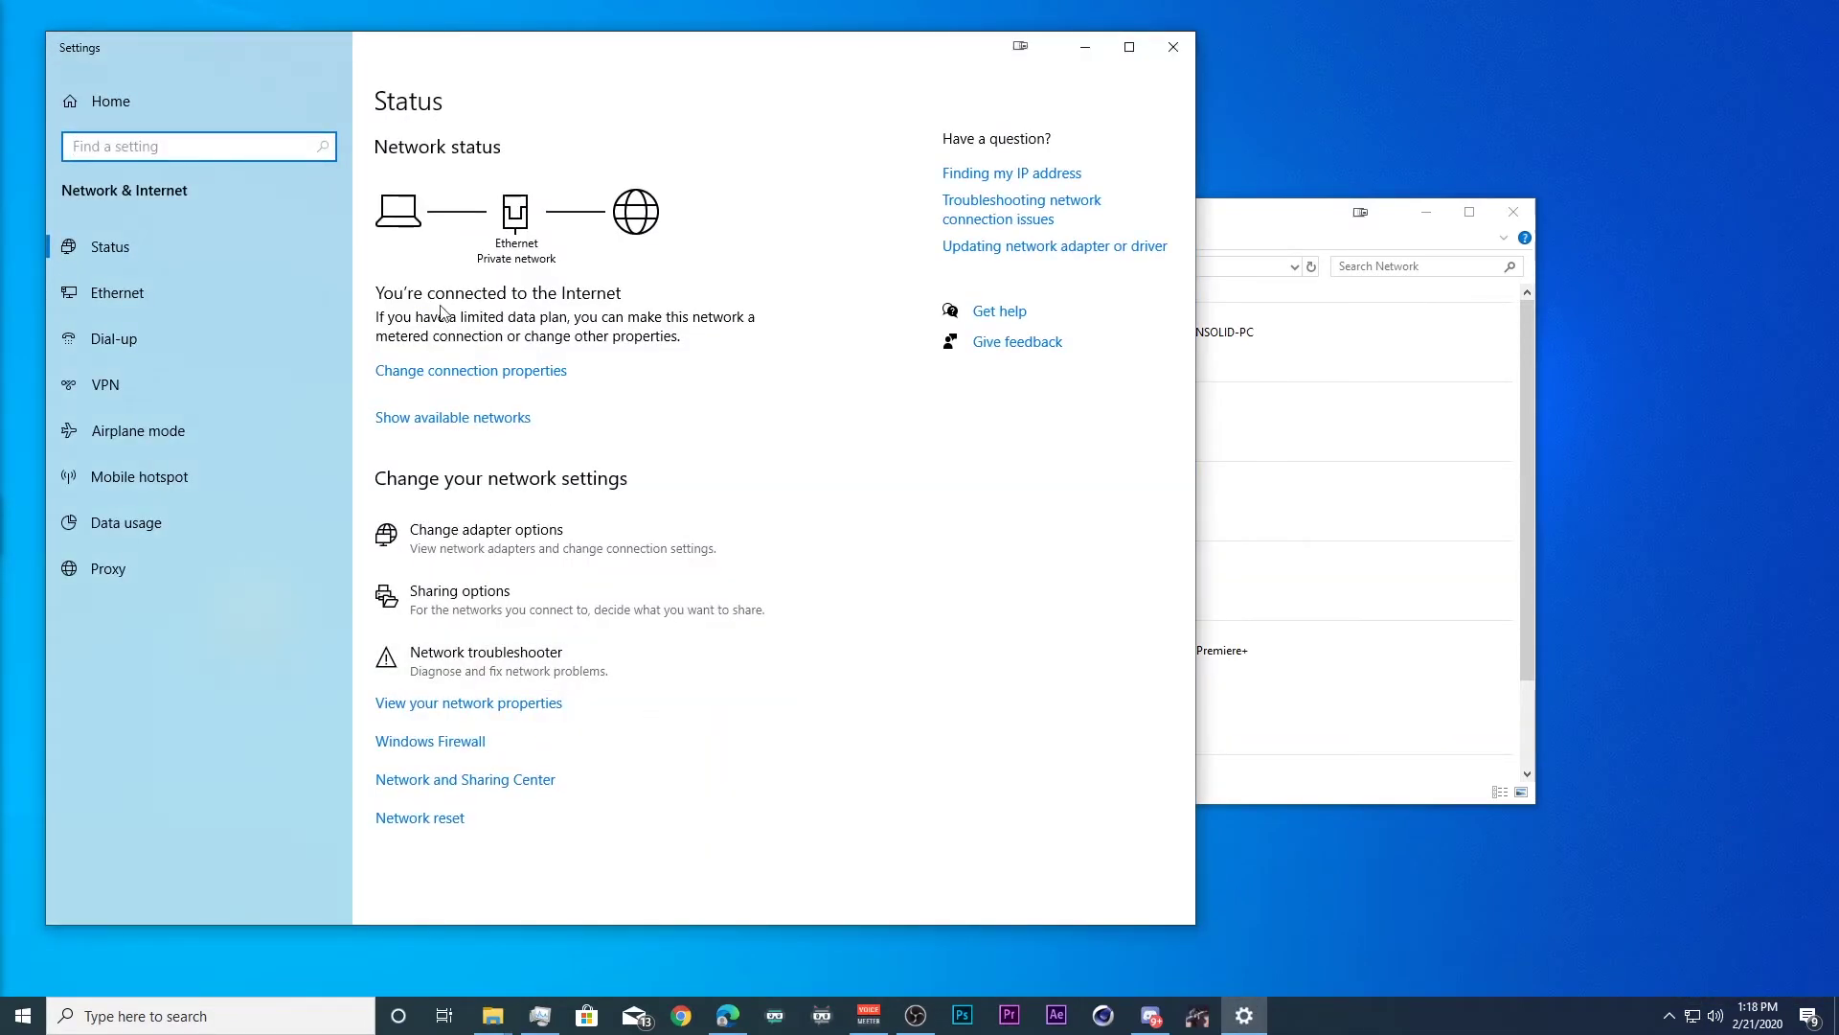
left_click(525, 374)
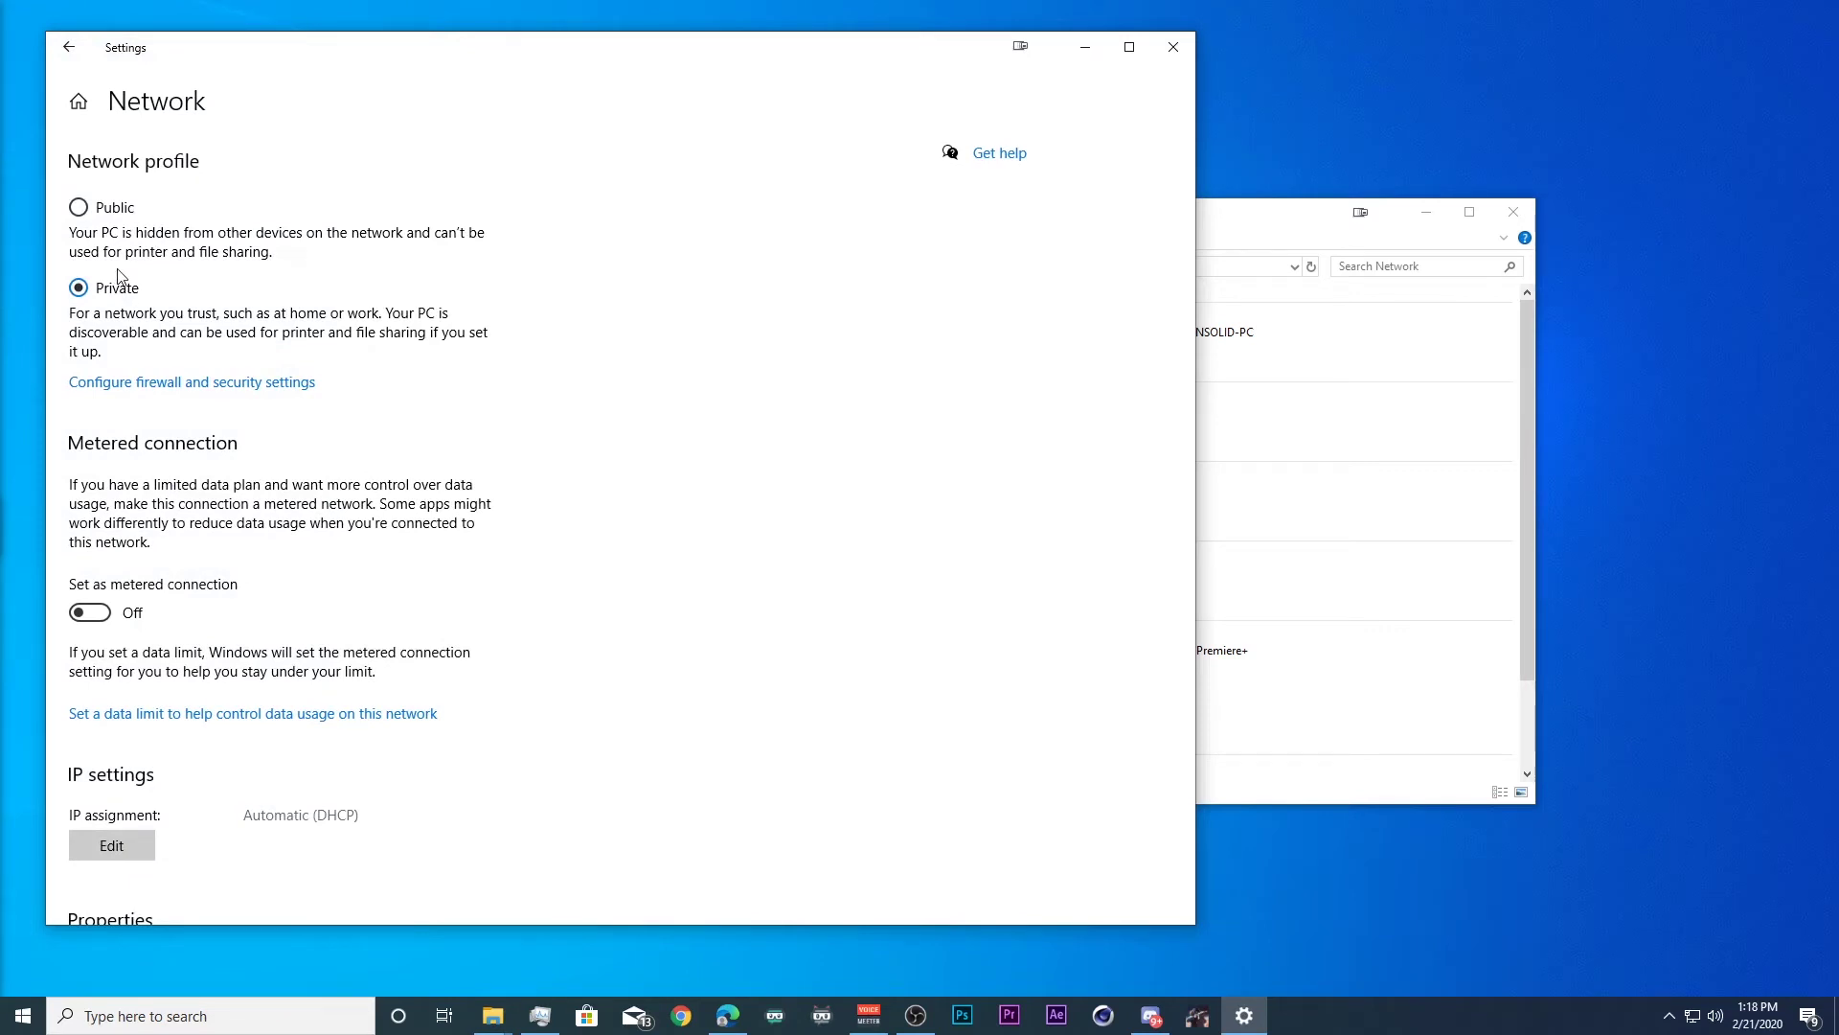
left_click(69, 46)
left_click(69, 47)
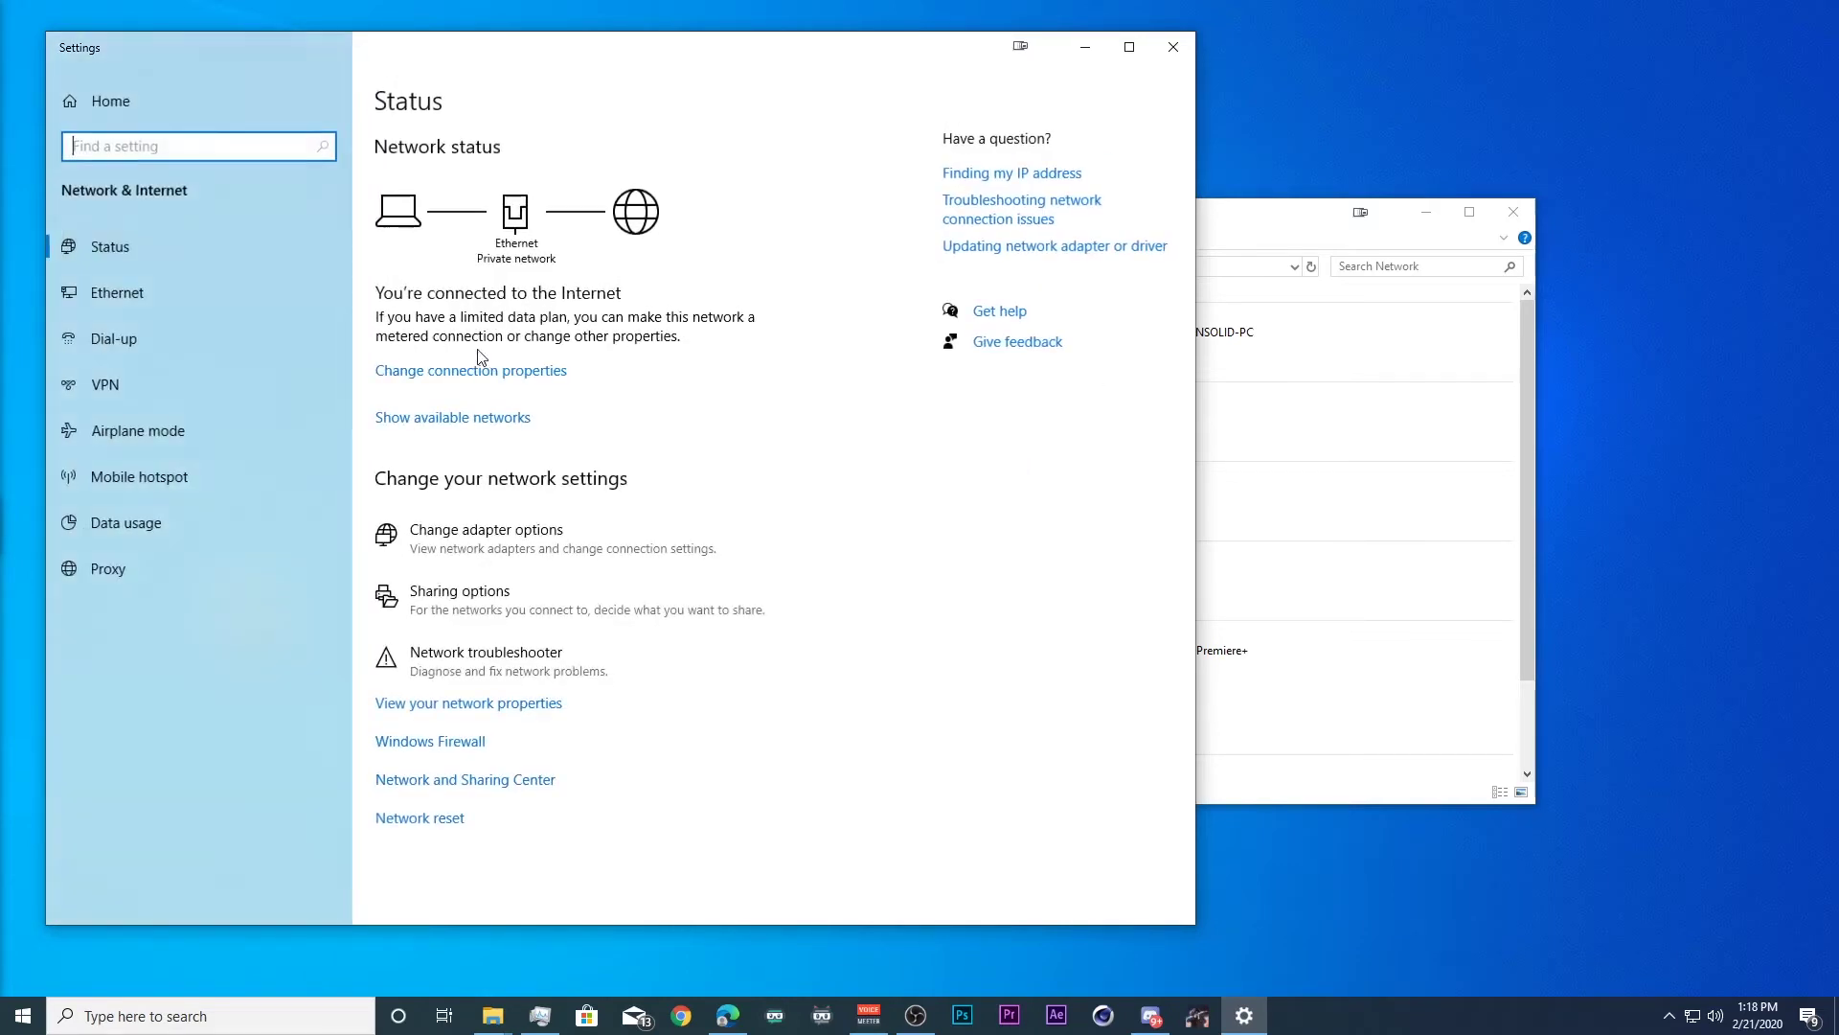
Step: Open Advanced sharing settings, collapse Private, and expand the Guest or Public and All Networks profiles
left_click(491, 609)
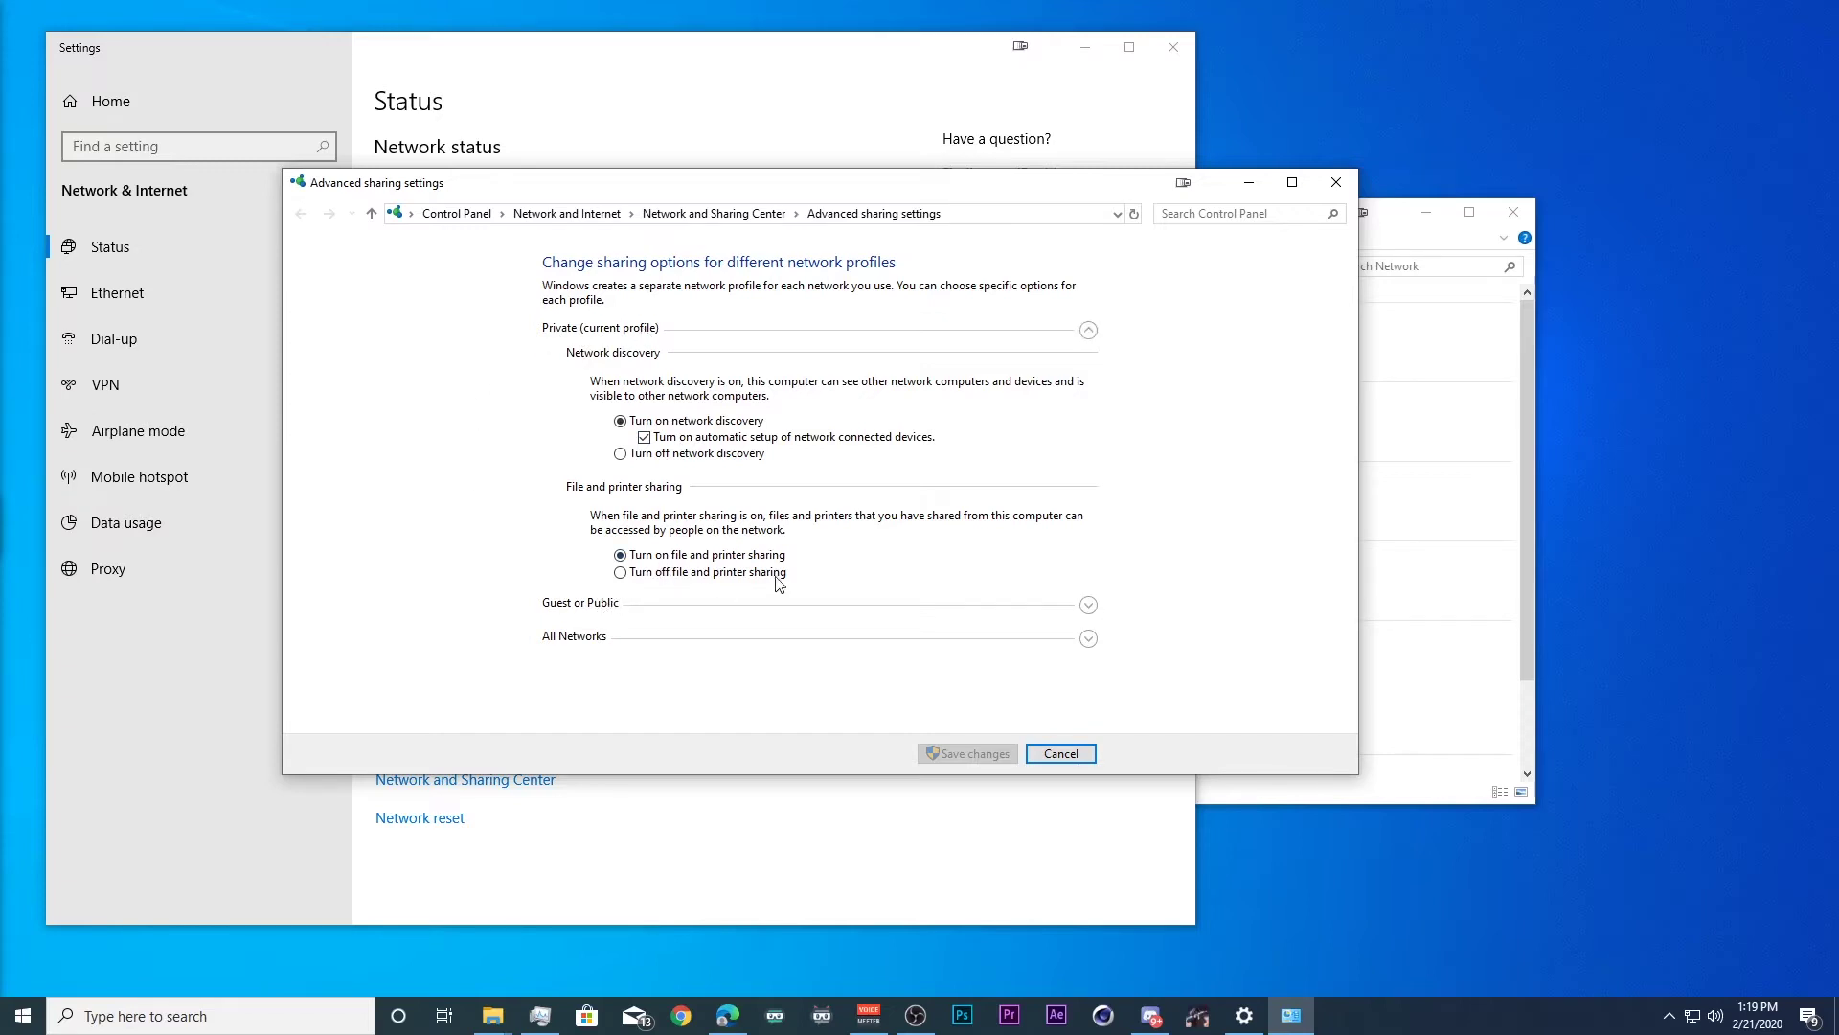
left_click(1088, 329)
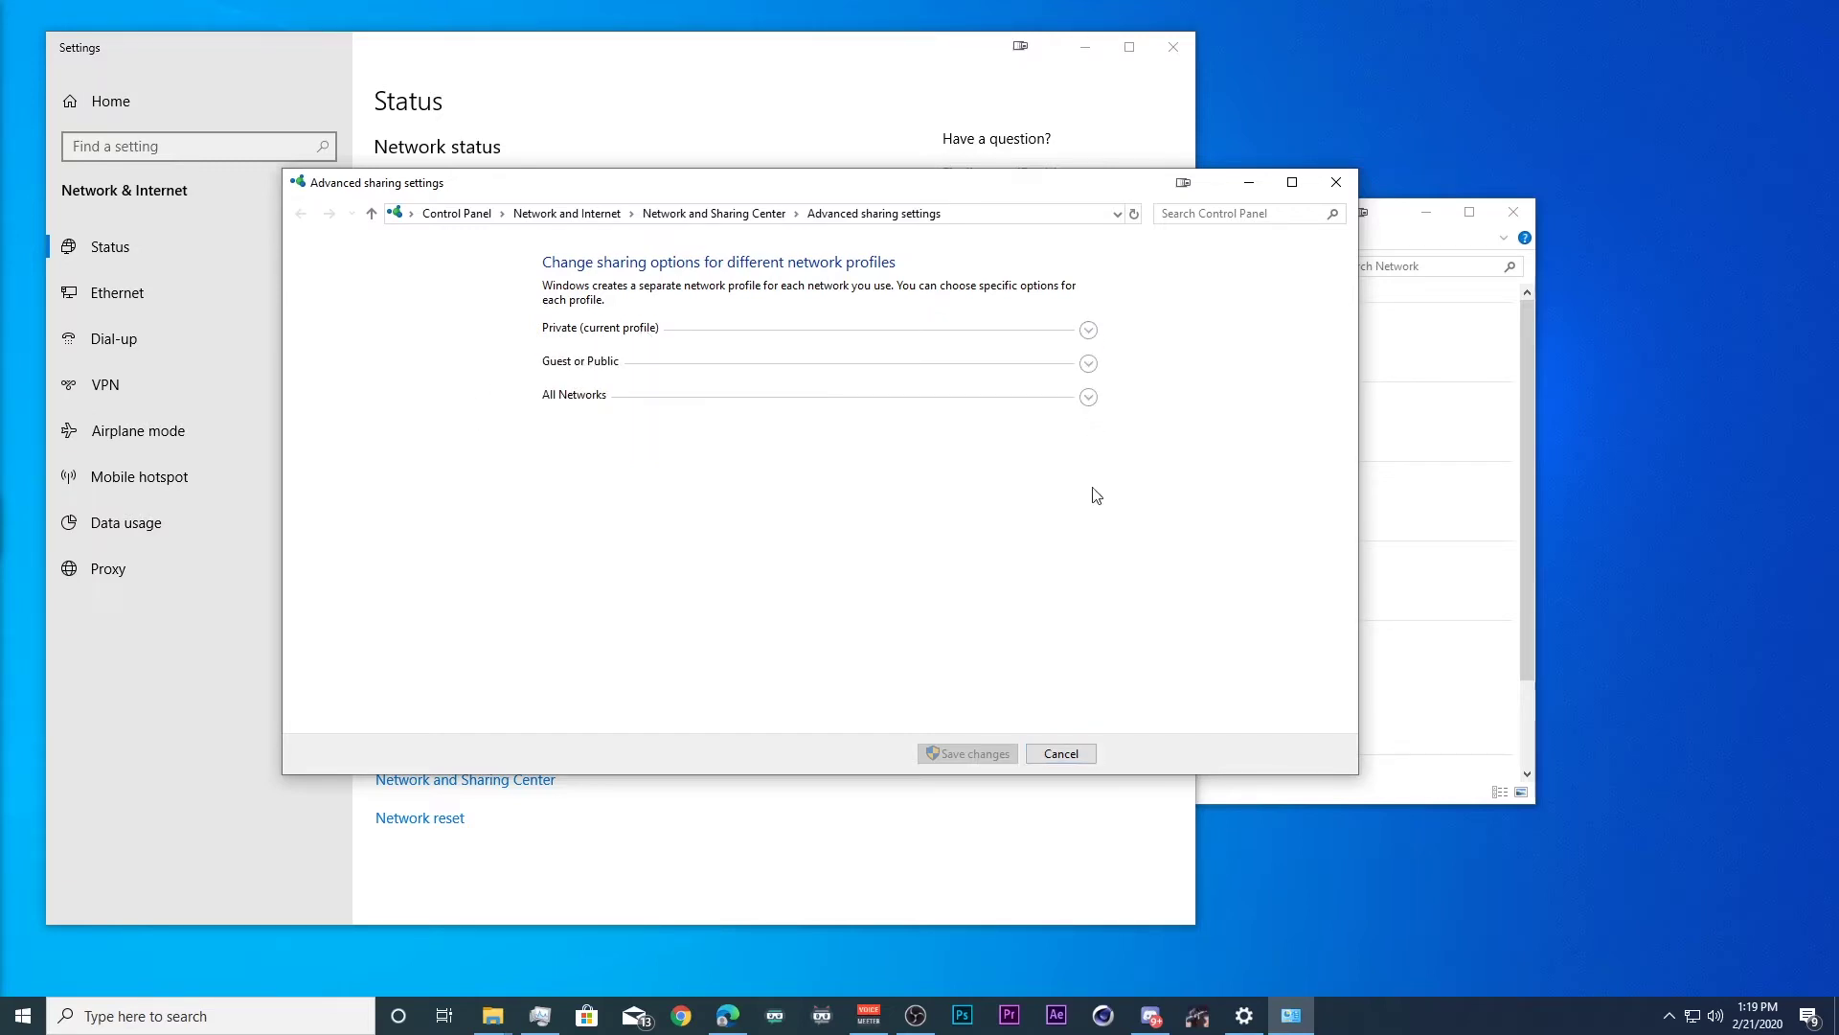
left_click(1088, 364)
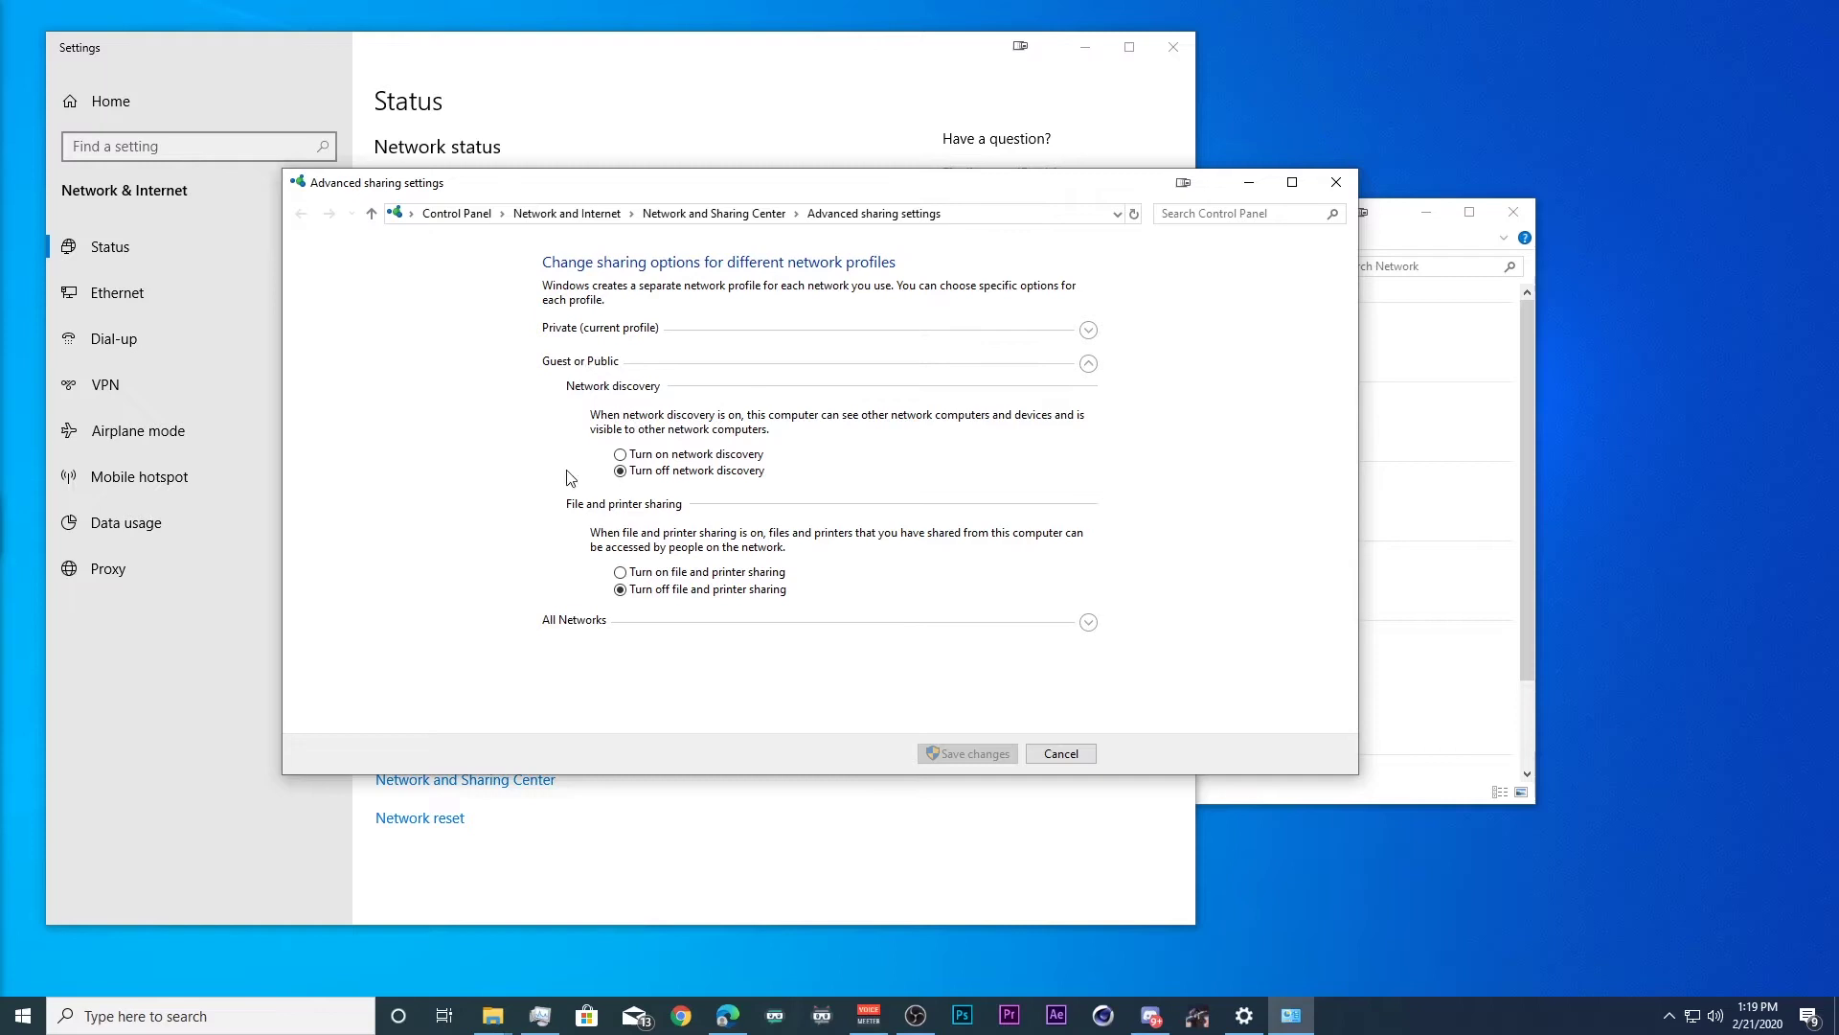
left_click(694, 621)
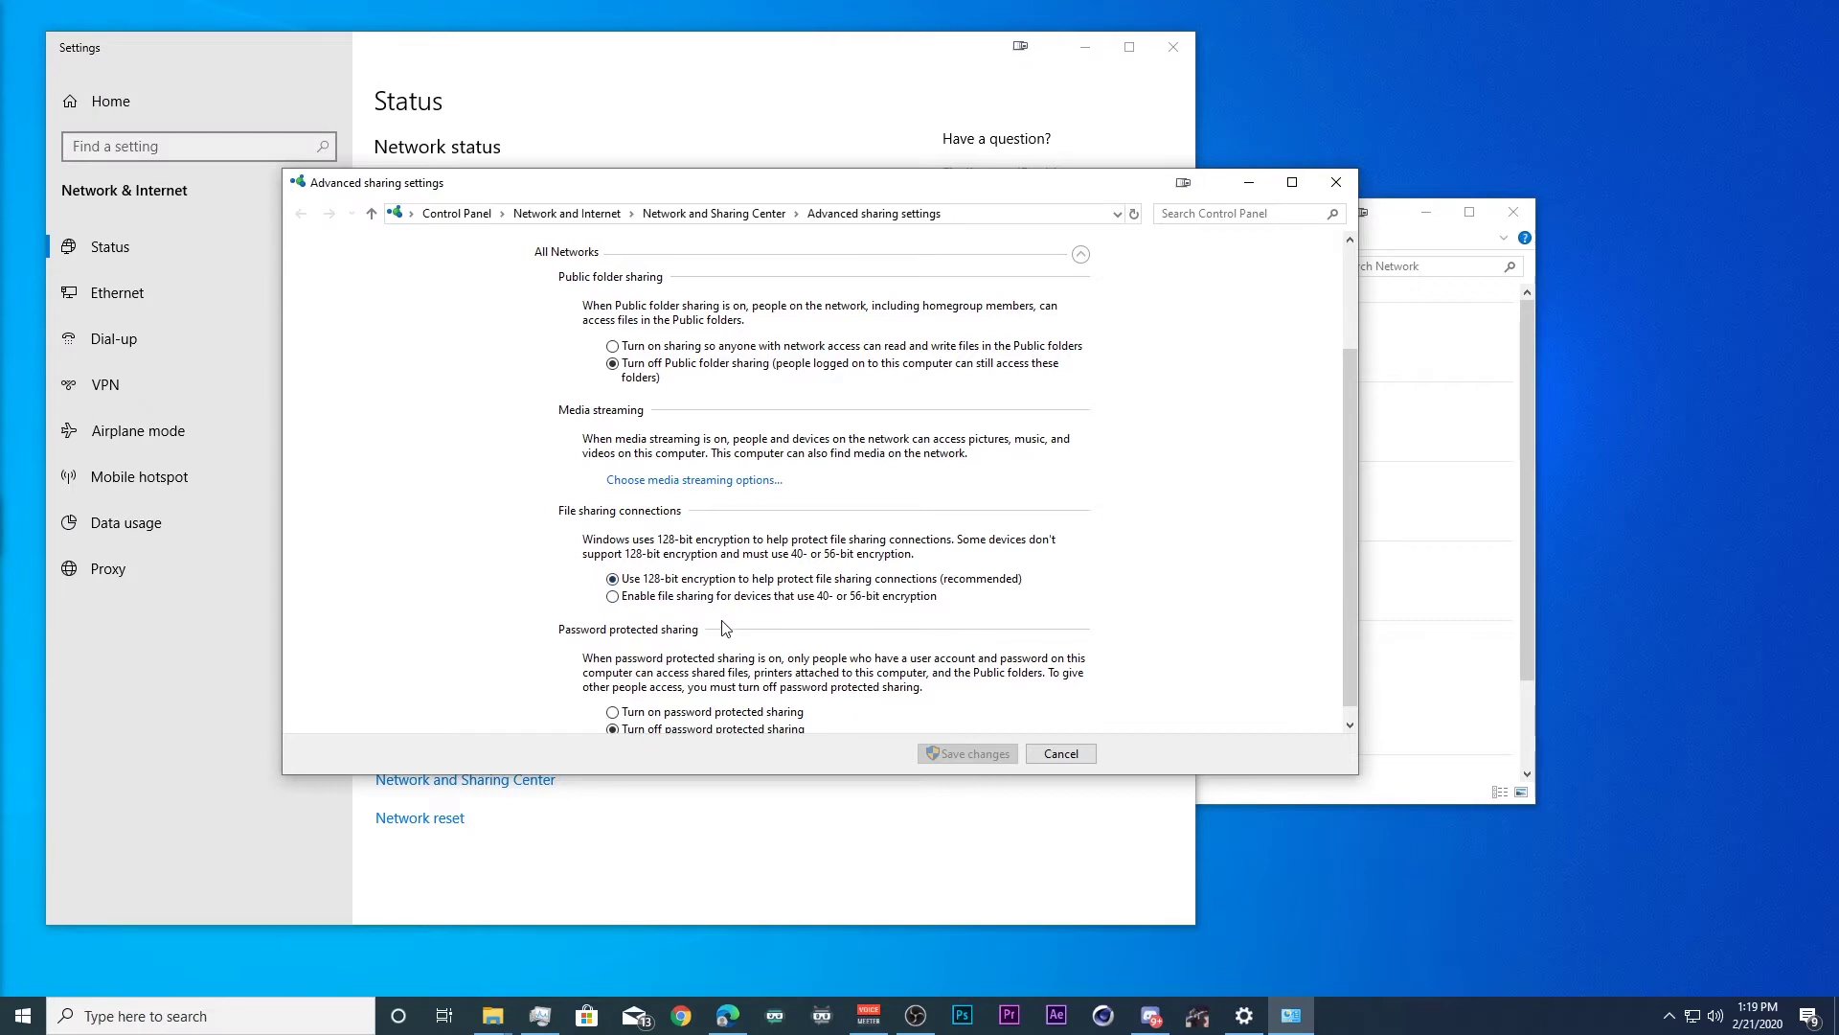
Step: Verify password protected sharing is off under All Networks, then close Advanced sharing settings unchanged
scroll(725, 627, "down", 1)
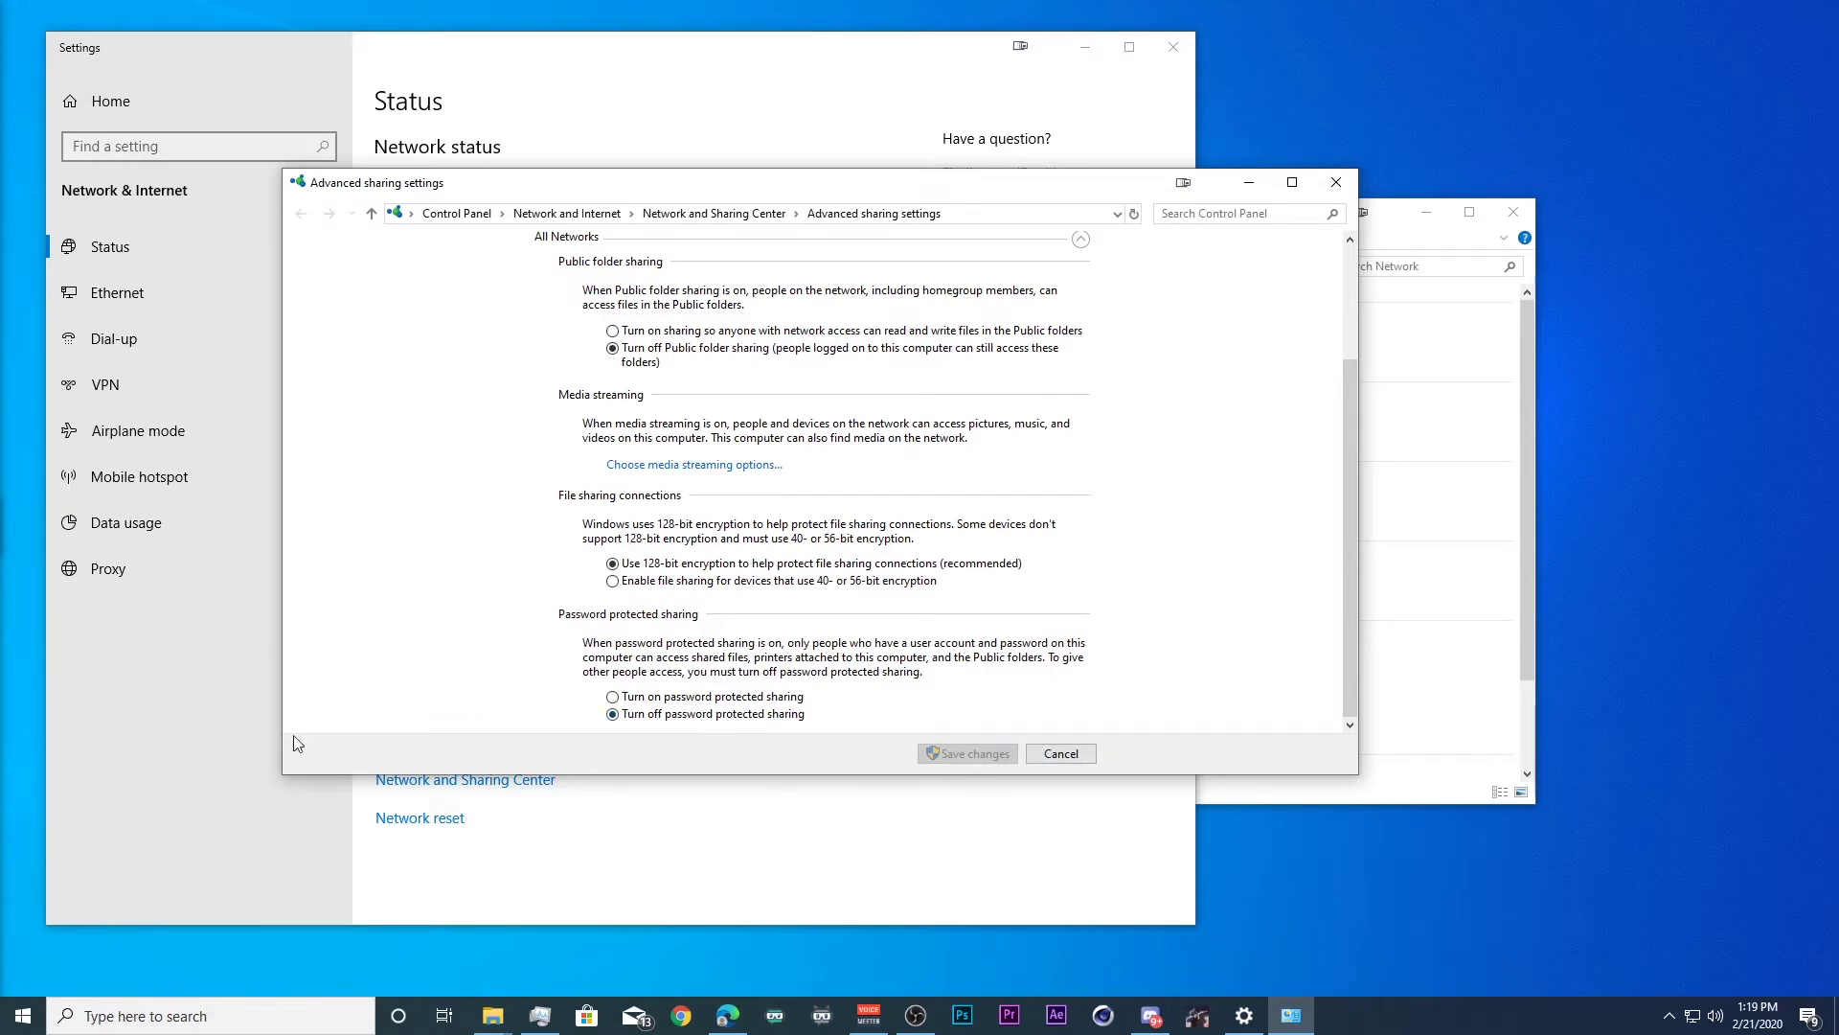
left_click(1335, 183)
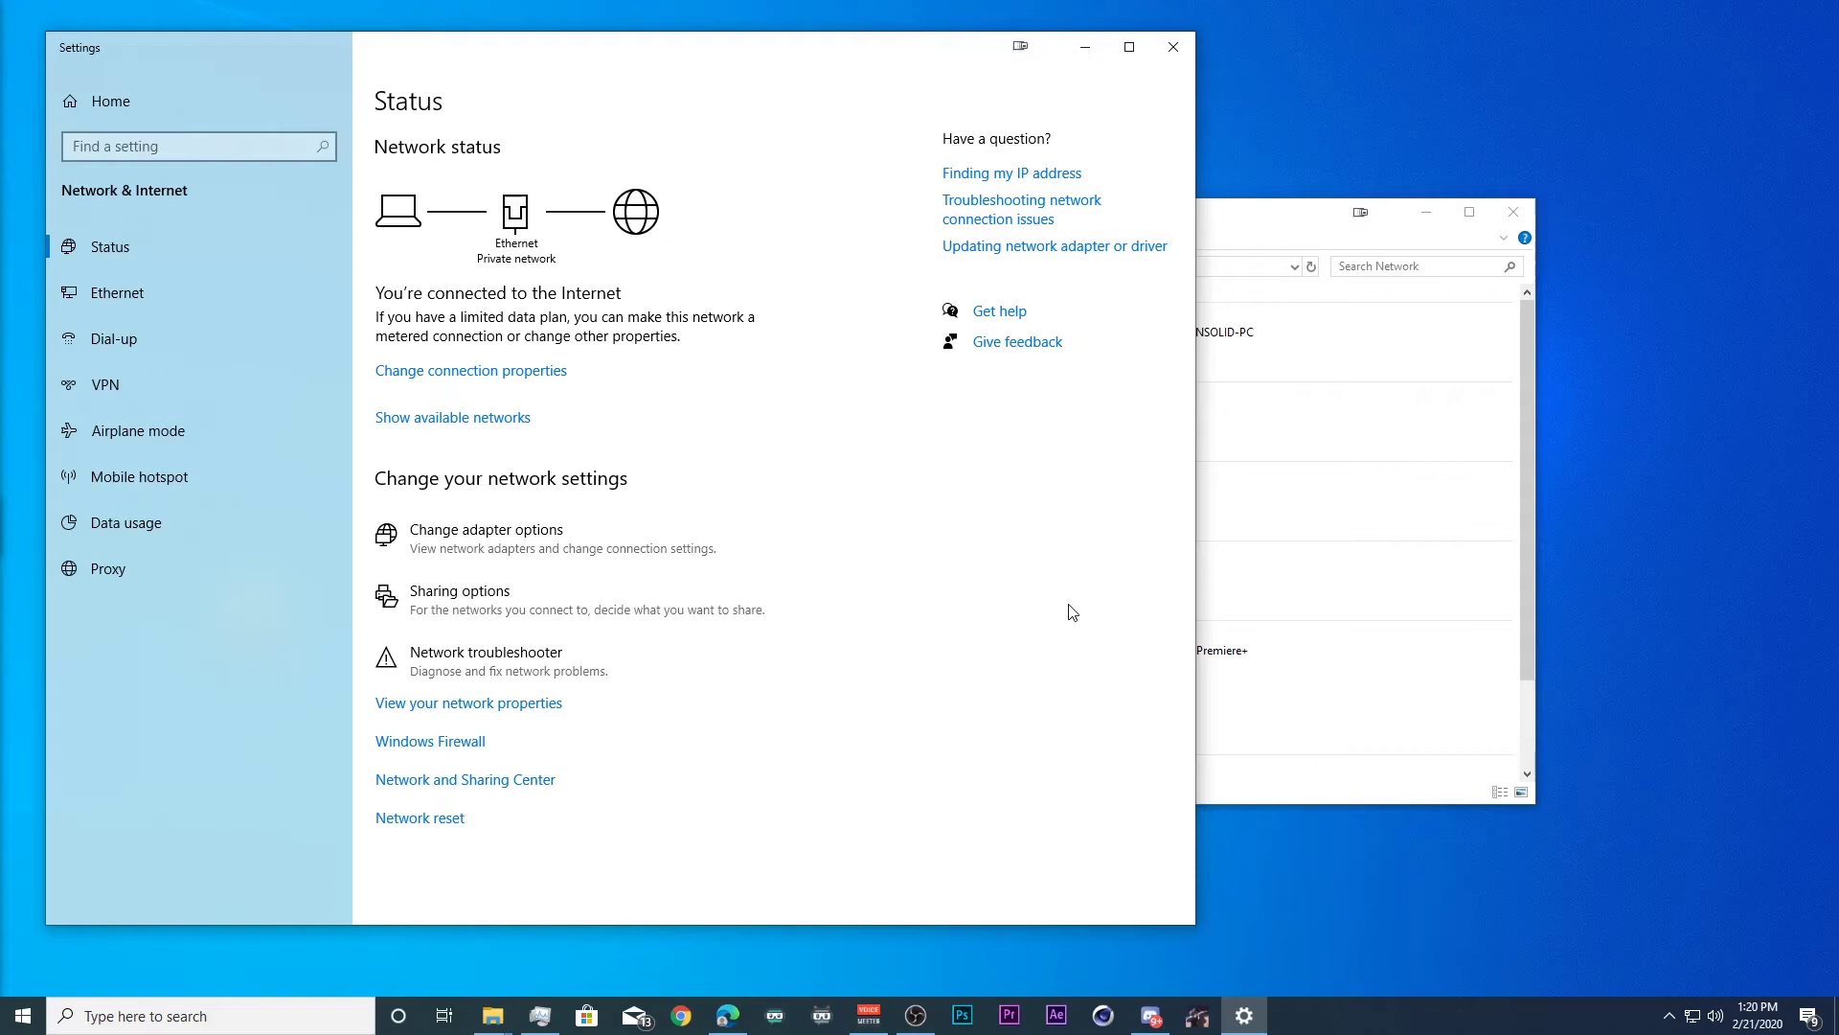
Step: Open Services and check Function Discovery Provider Host and Resource Publication are both Running
left_click(222, 1013)
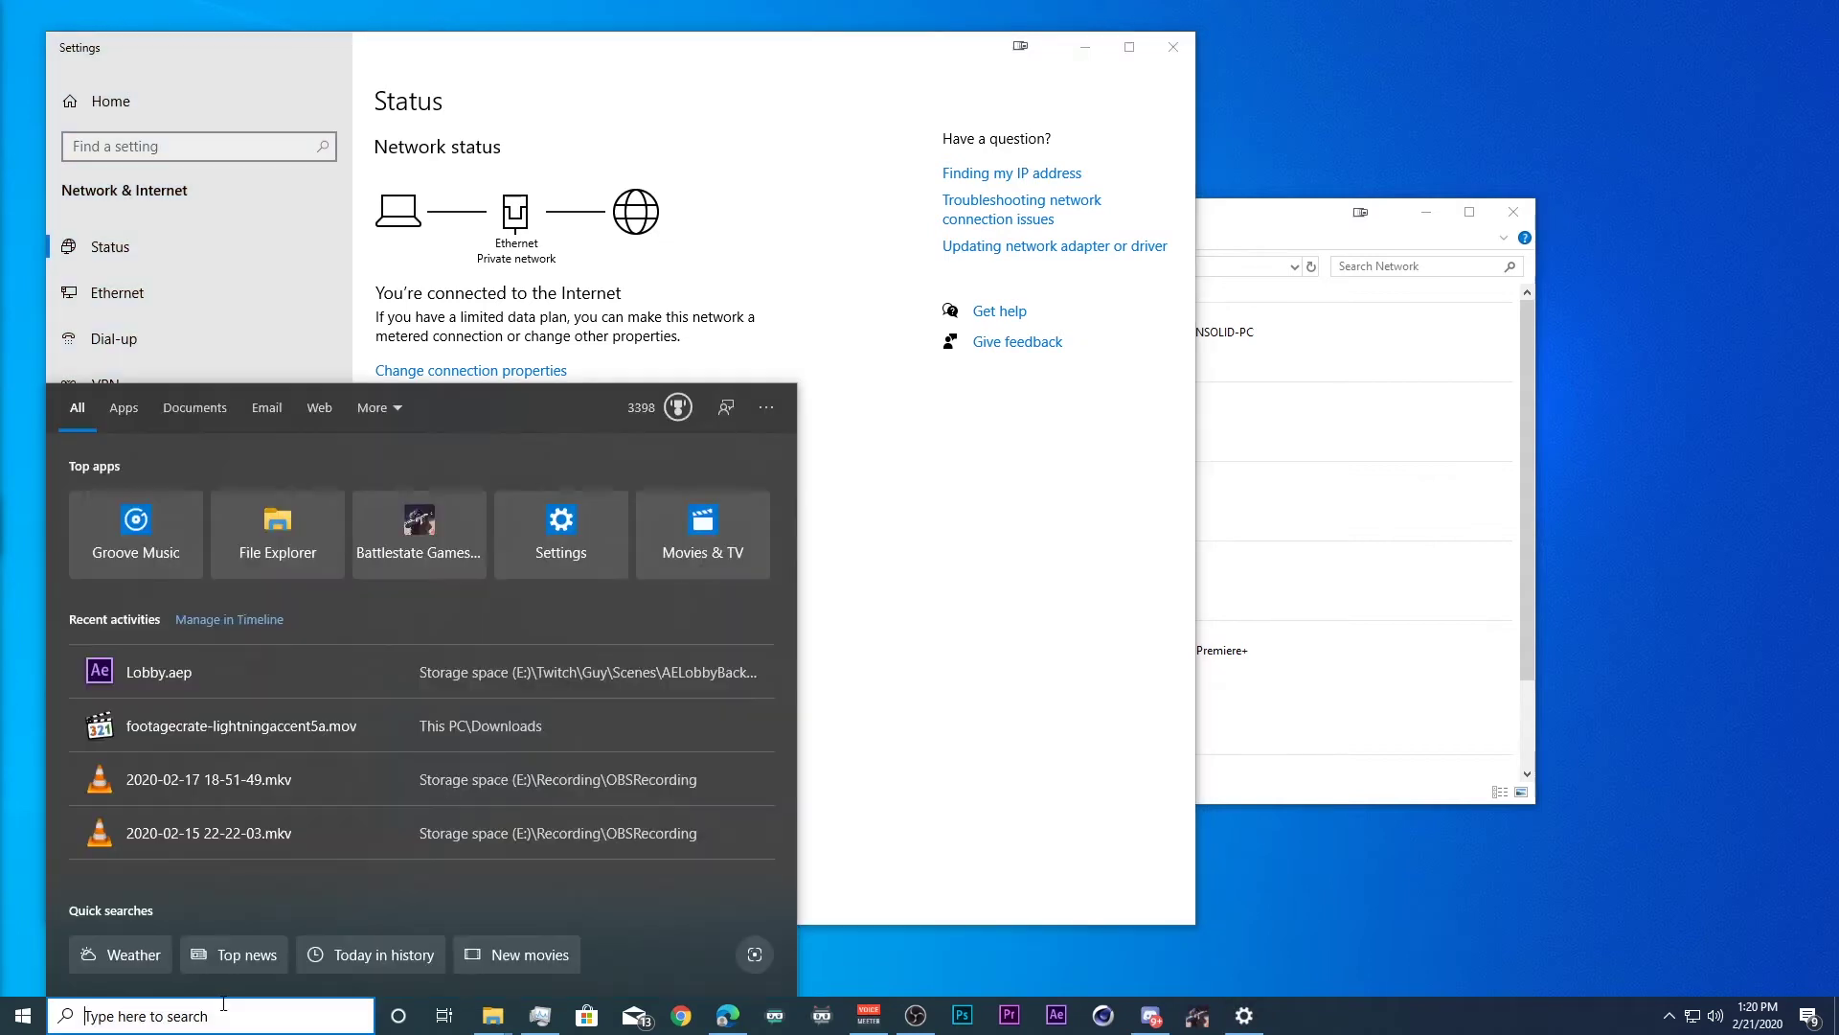
type("serv")
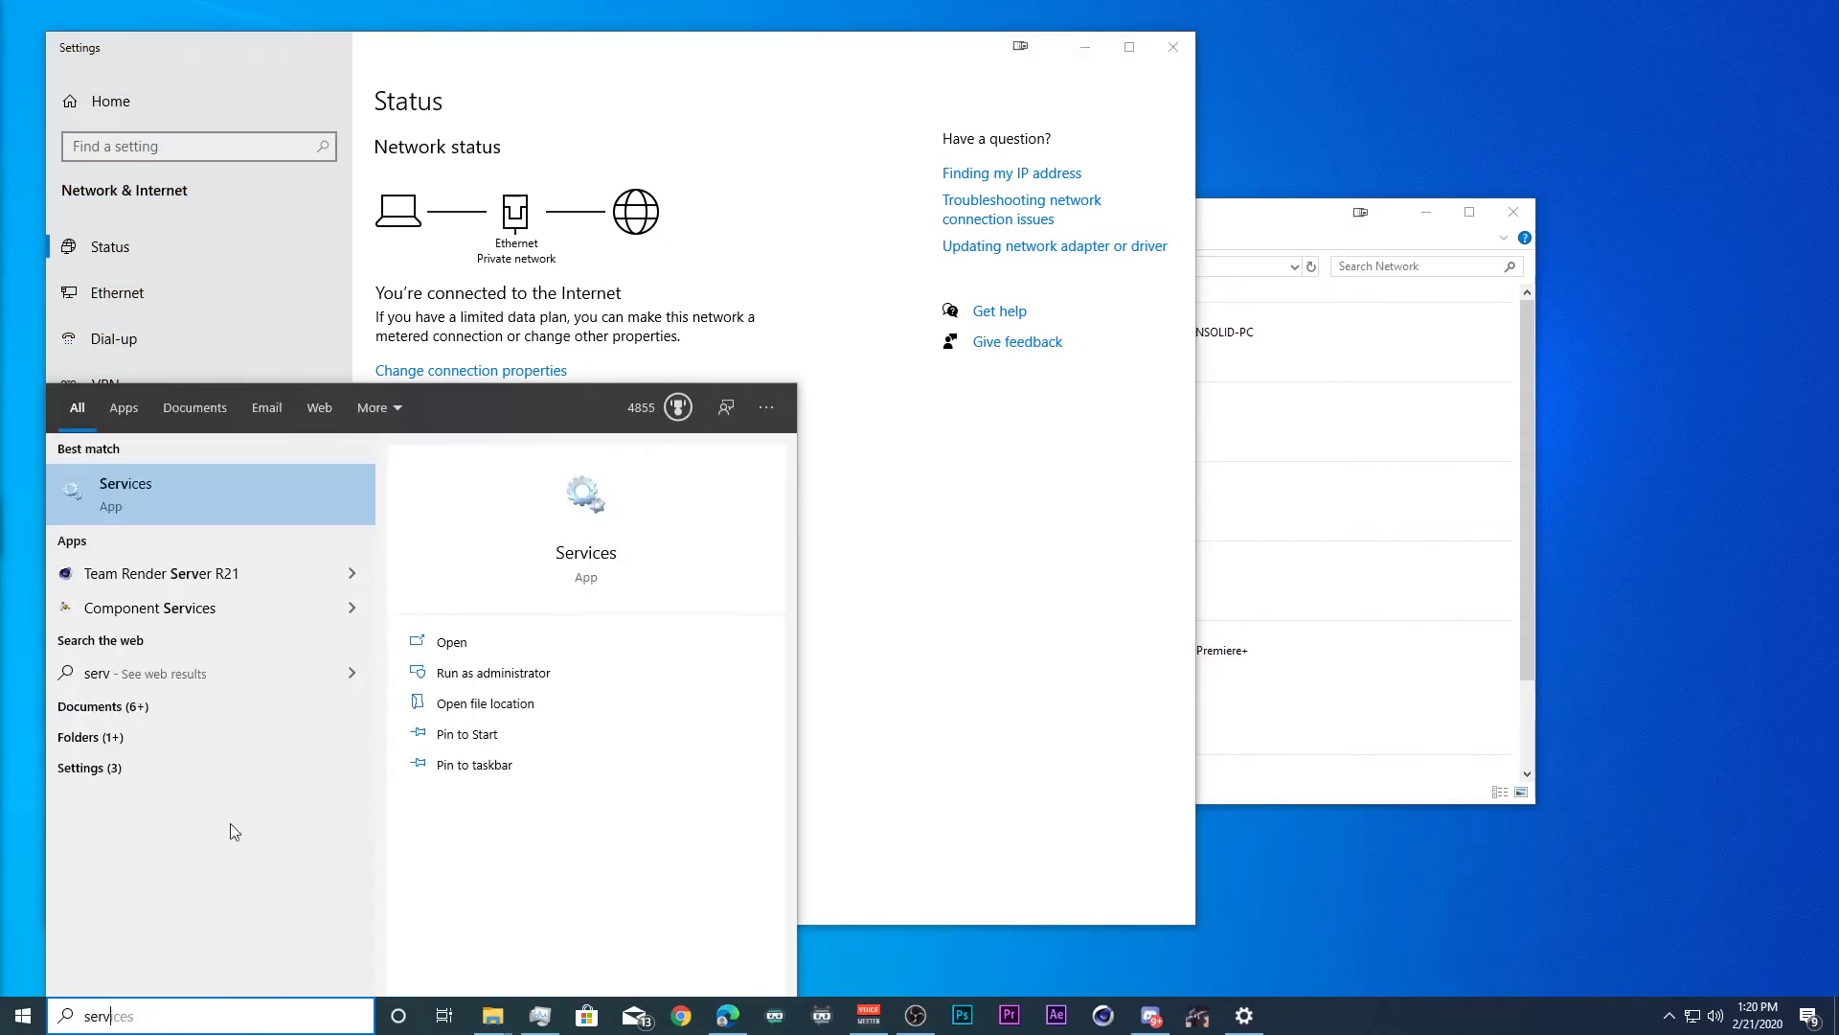
left_click(173, 504)
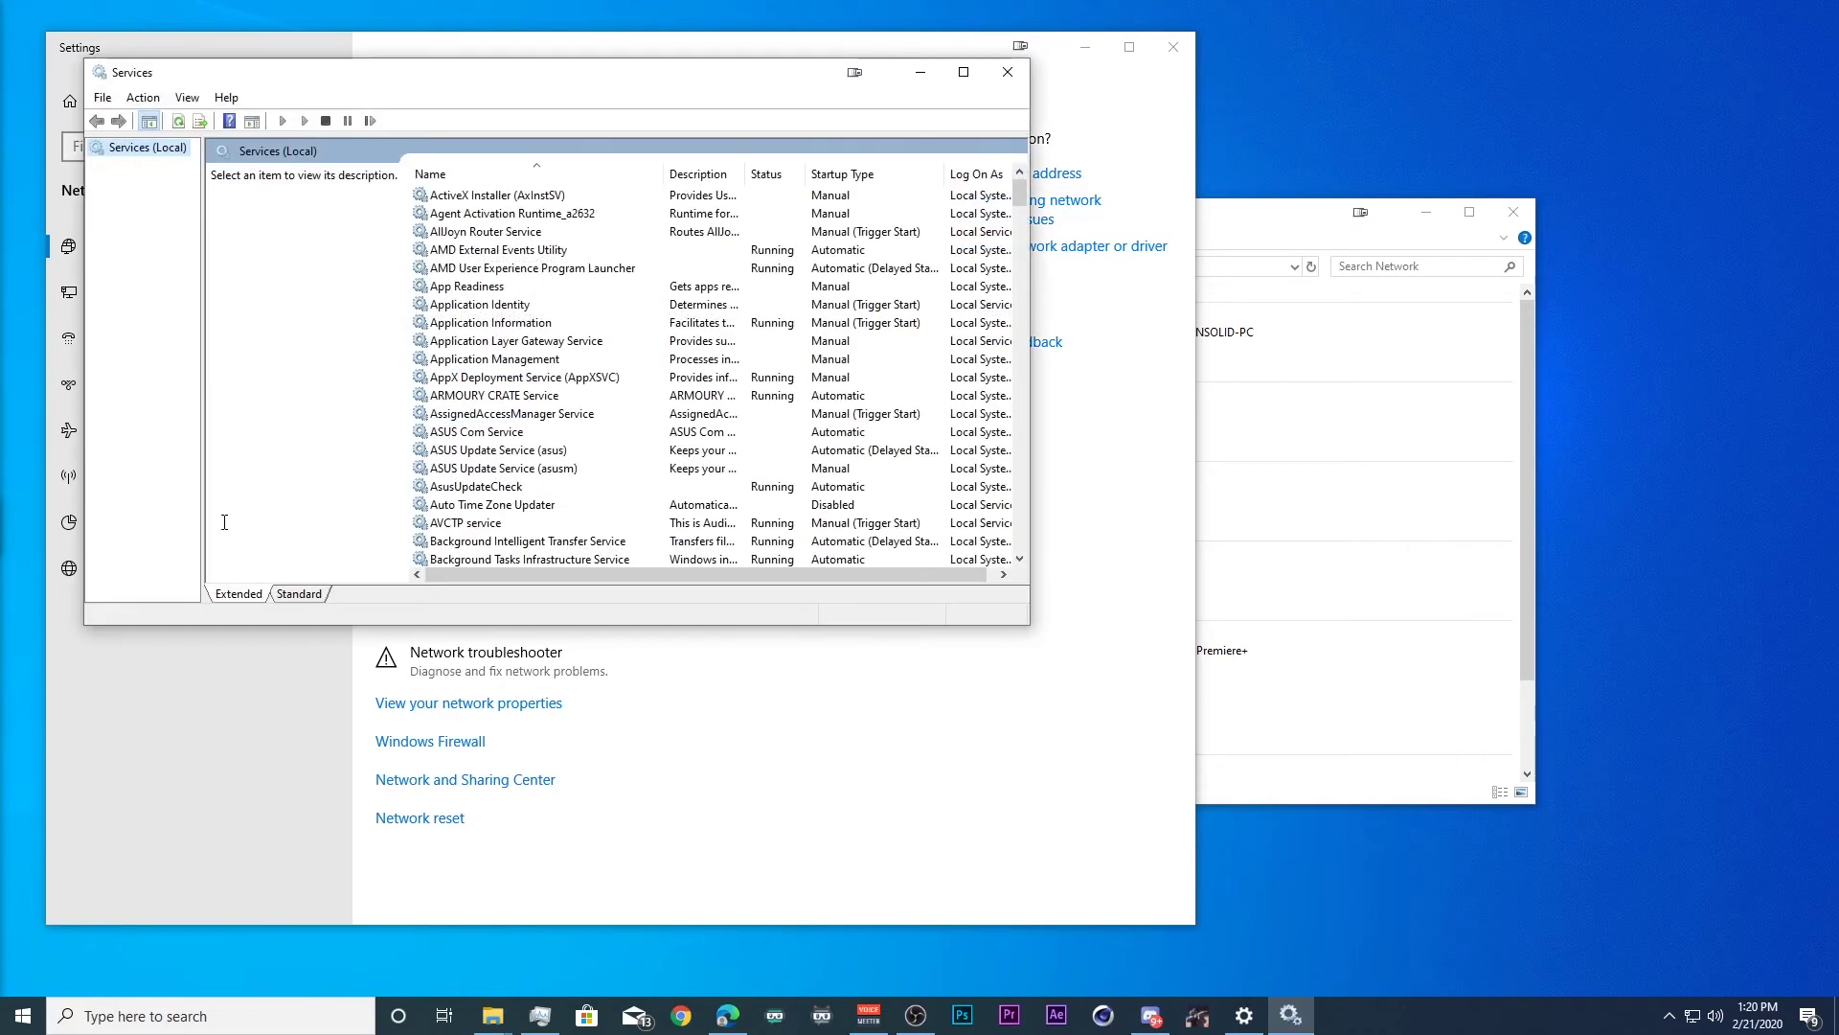
scroll(549, 364, "down", 15)
scroll(549, 364, "down", 8)
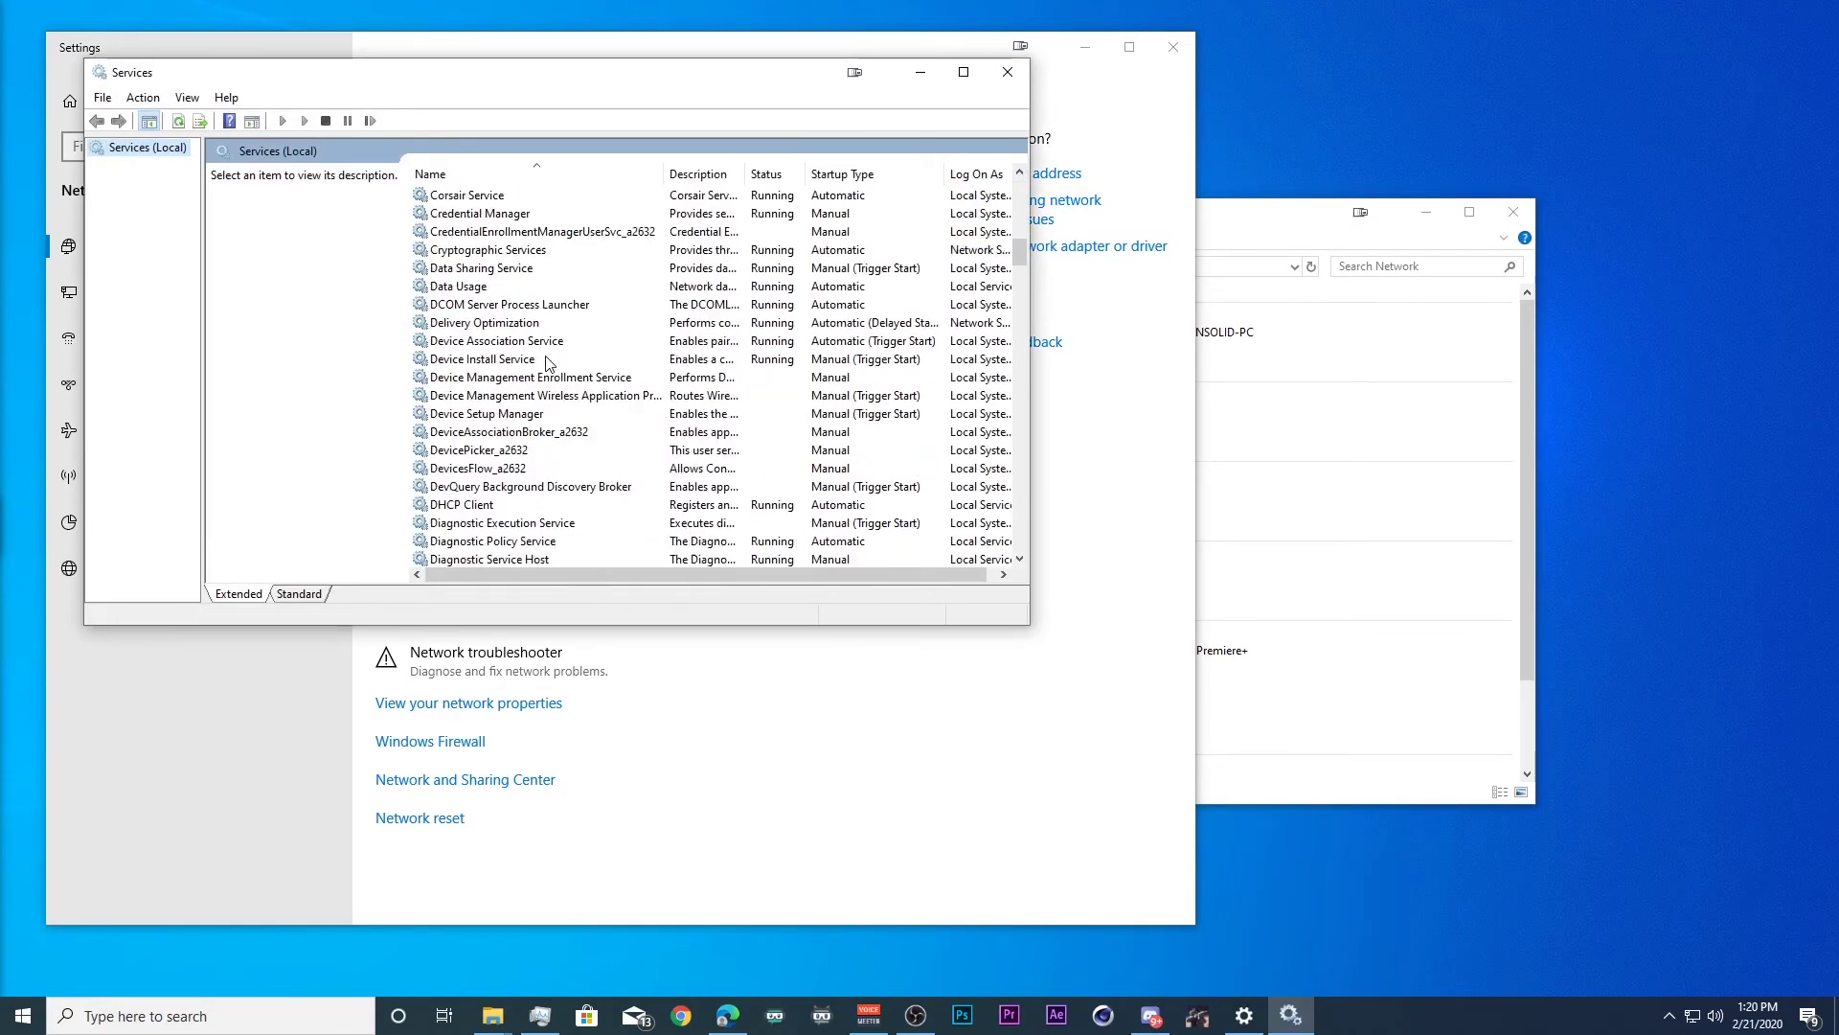
left_click(515, 471)
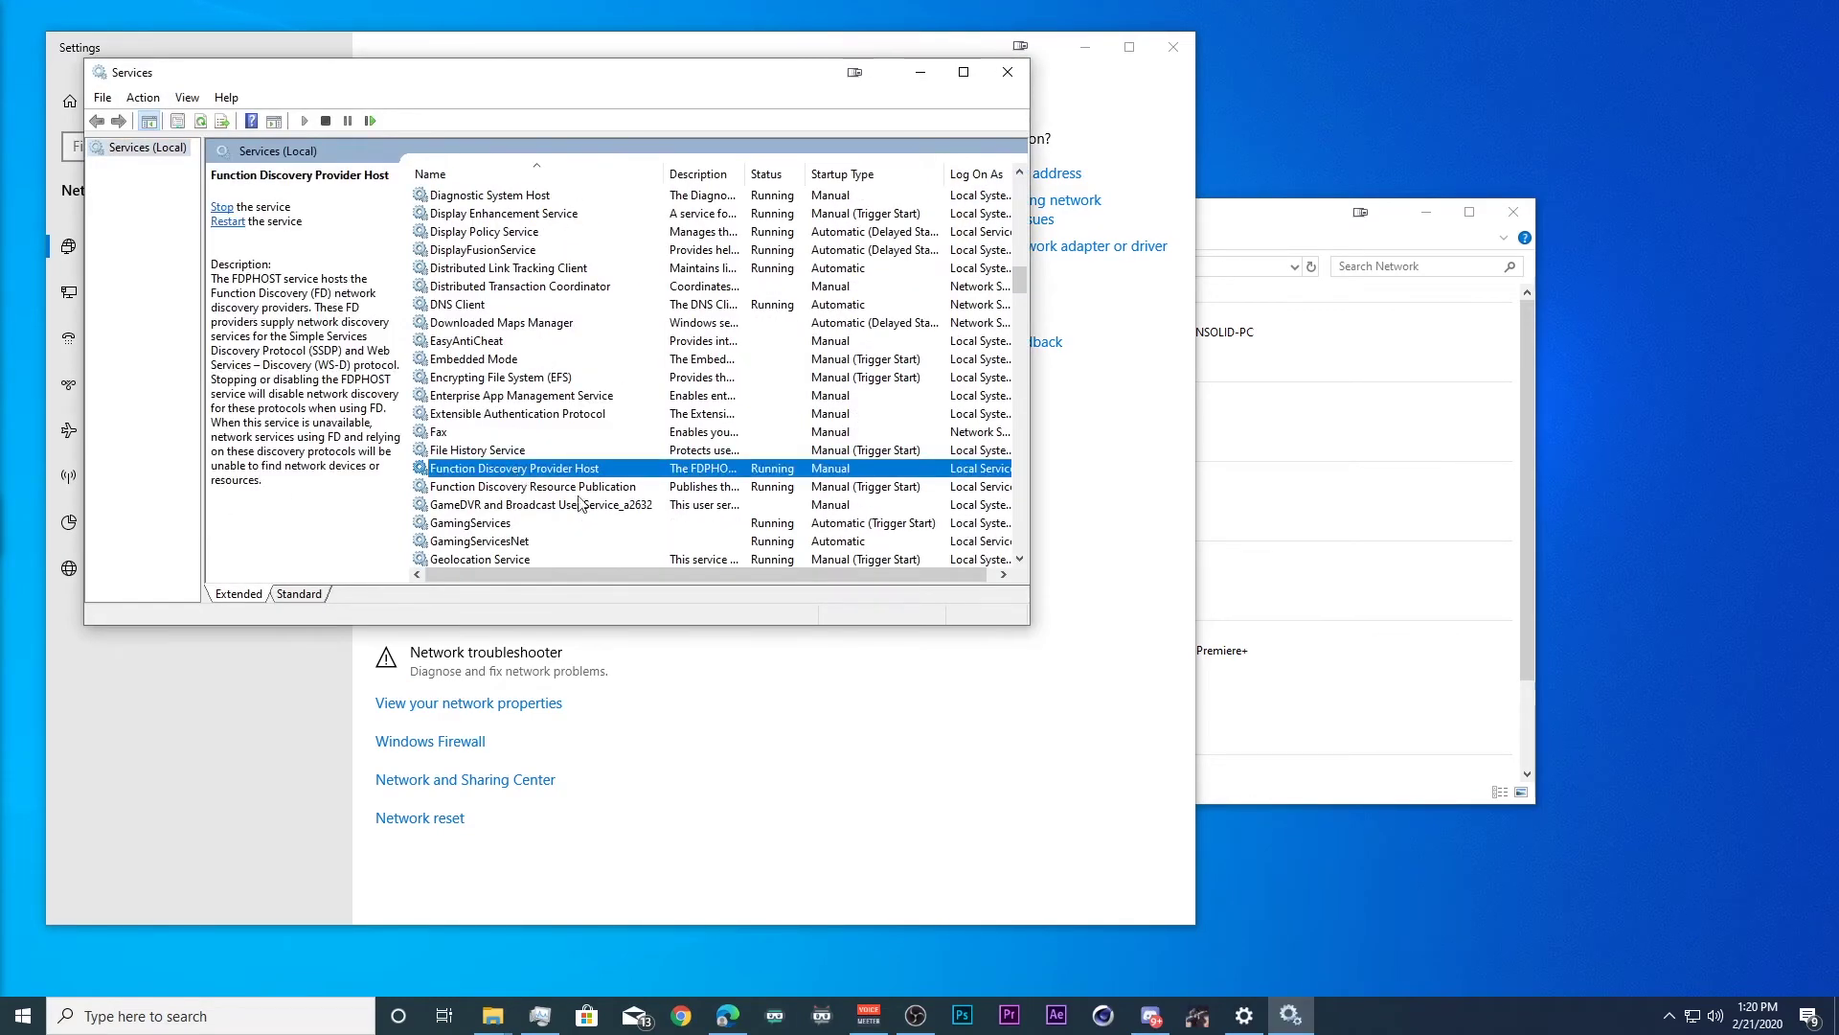
left_click(620, 490)
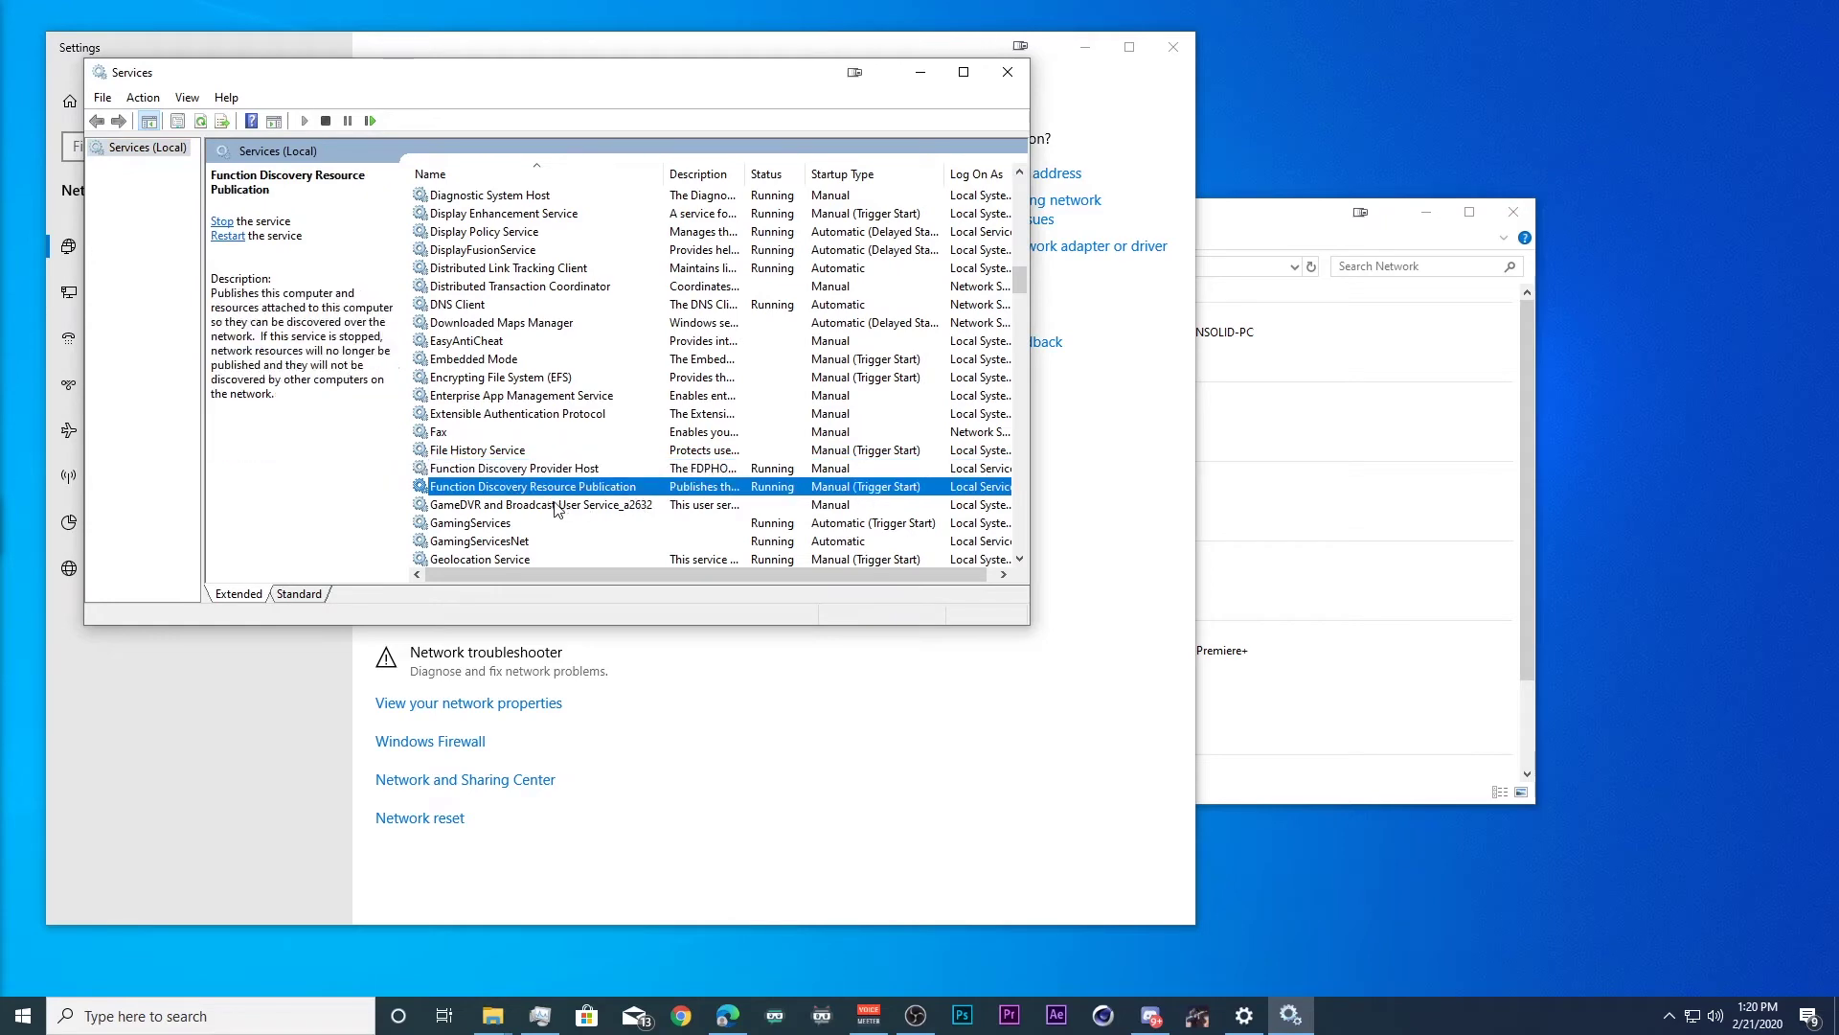
left_click(779, 473)
left_click(777, 489)
left_click(841, 473)
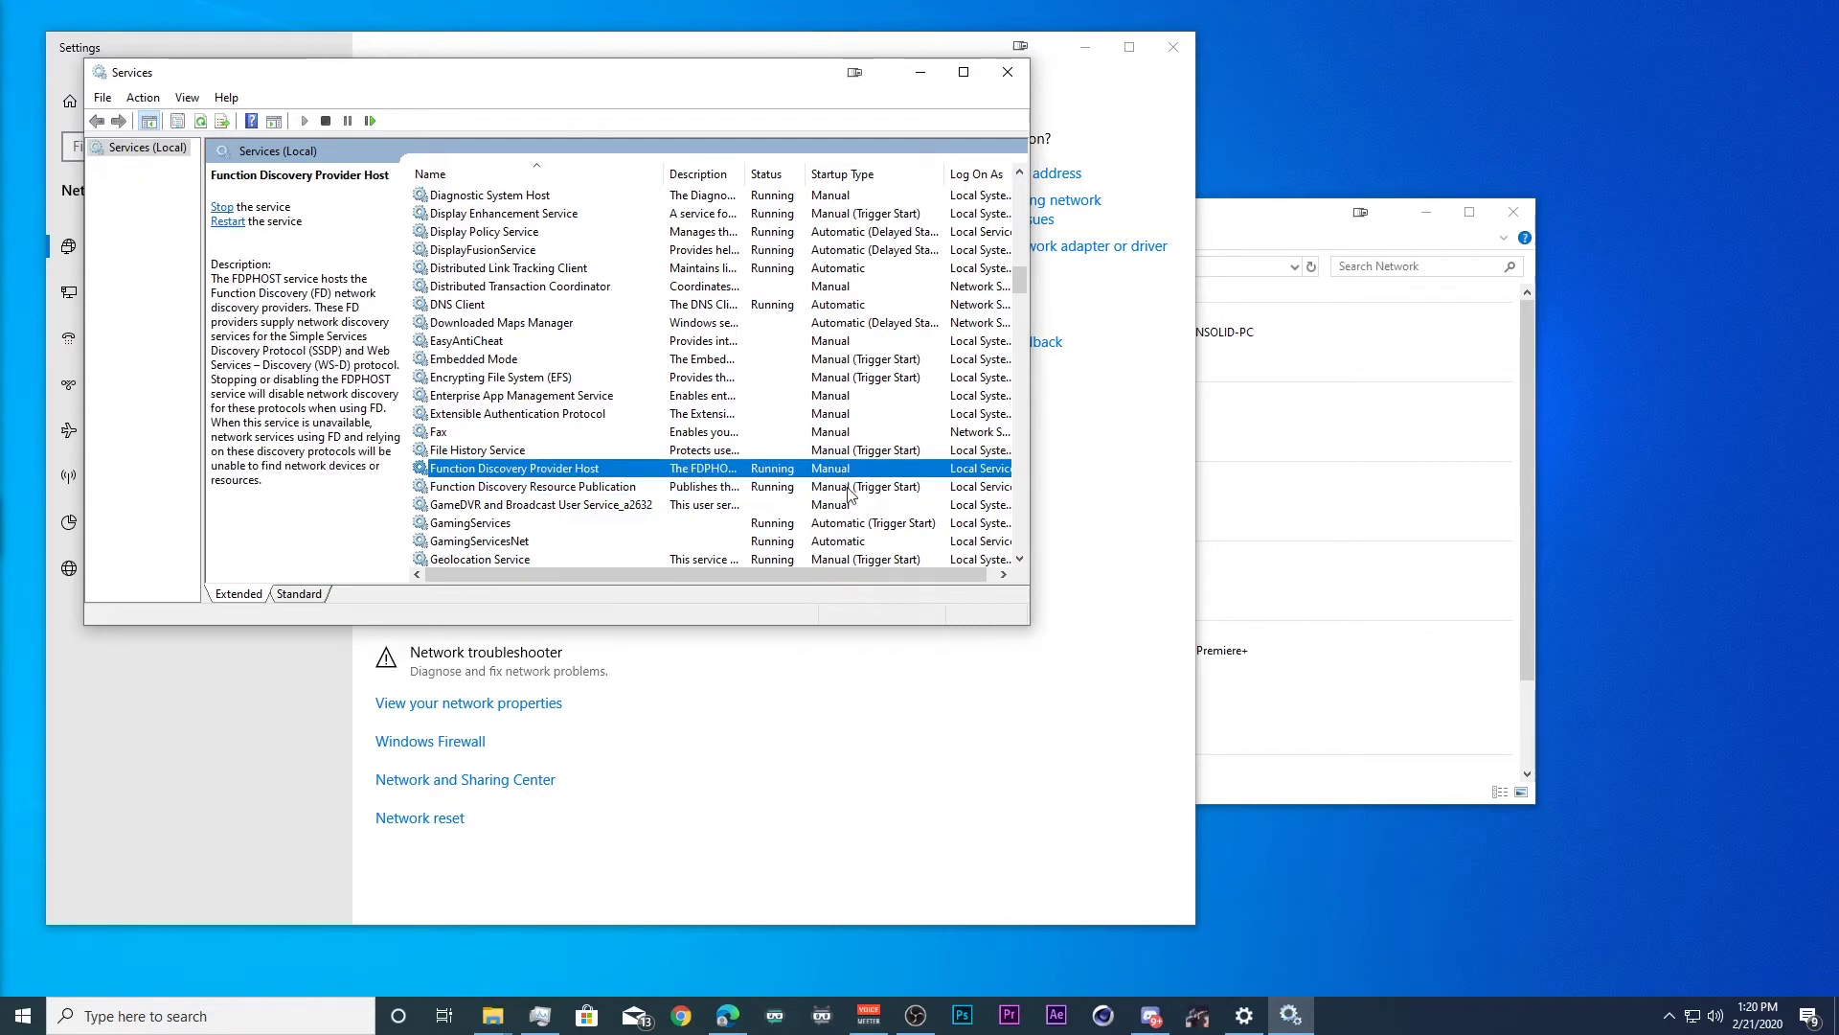
left_click(847, 491)
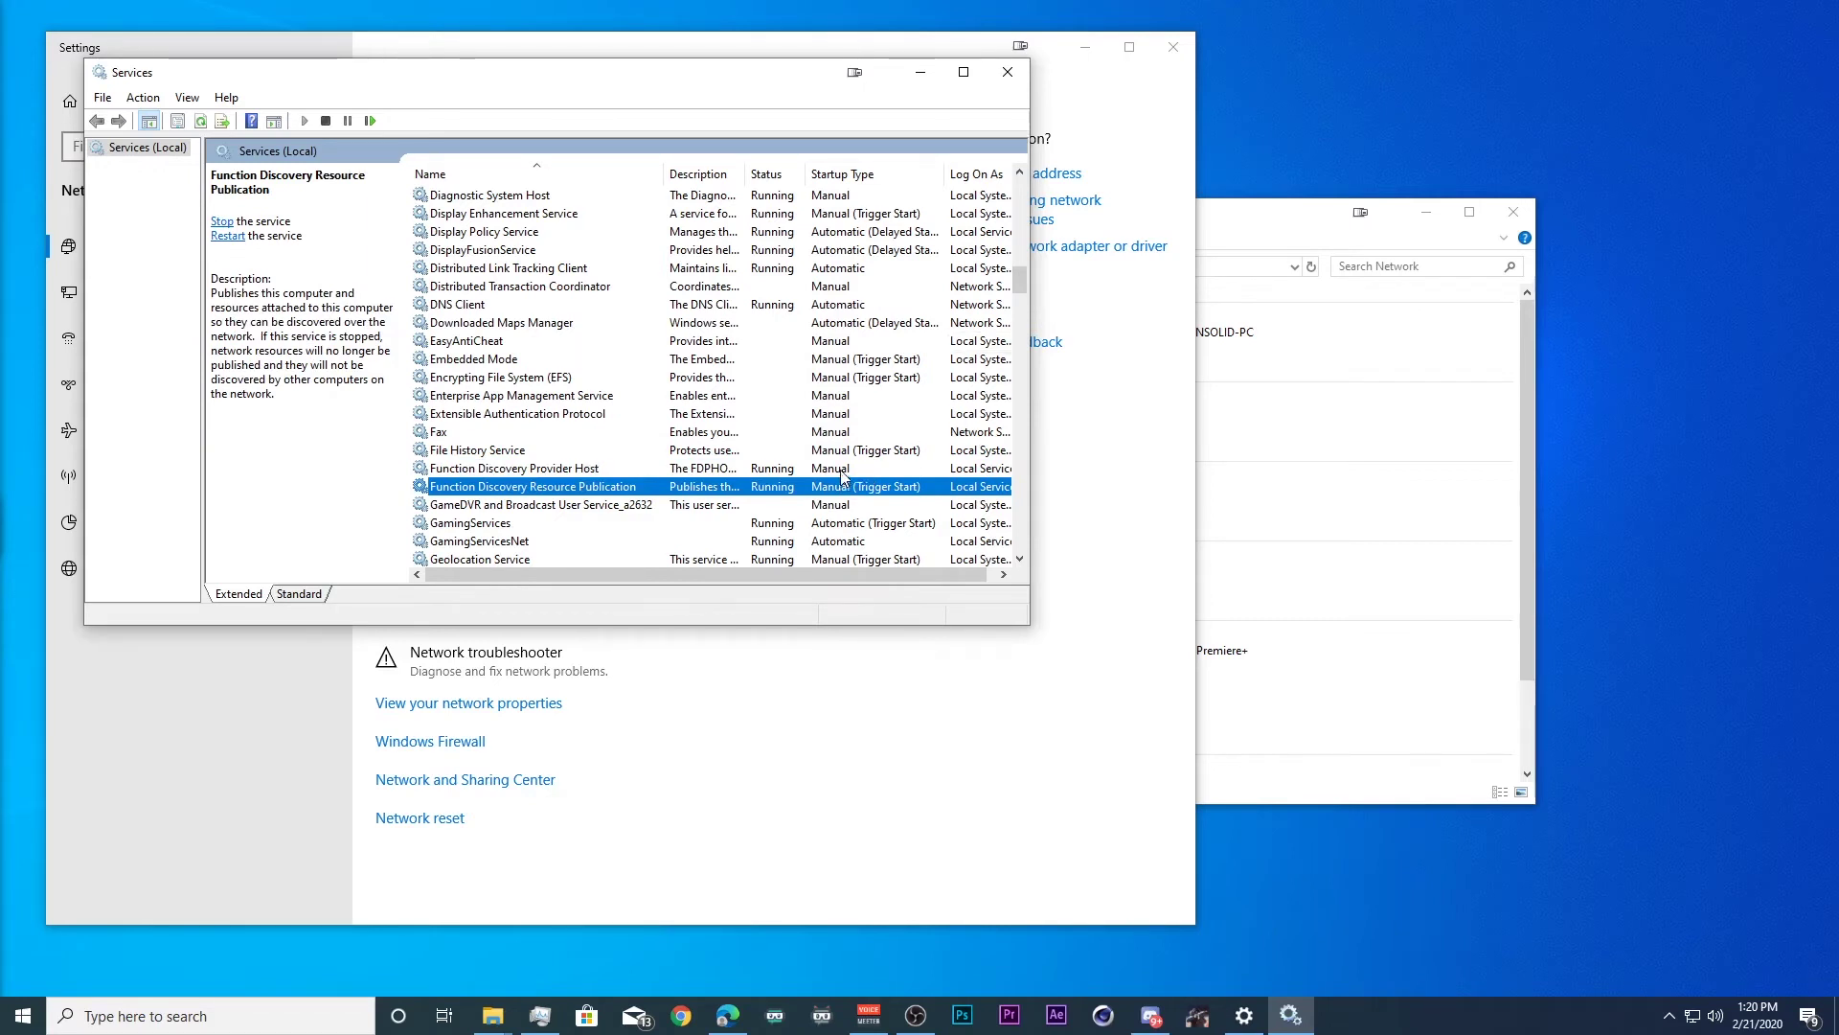
Step: Keep Function Discovery Provider Host's startup type on Manual and return to network settings
double_click(842, 469)
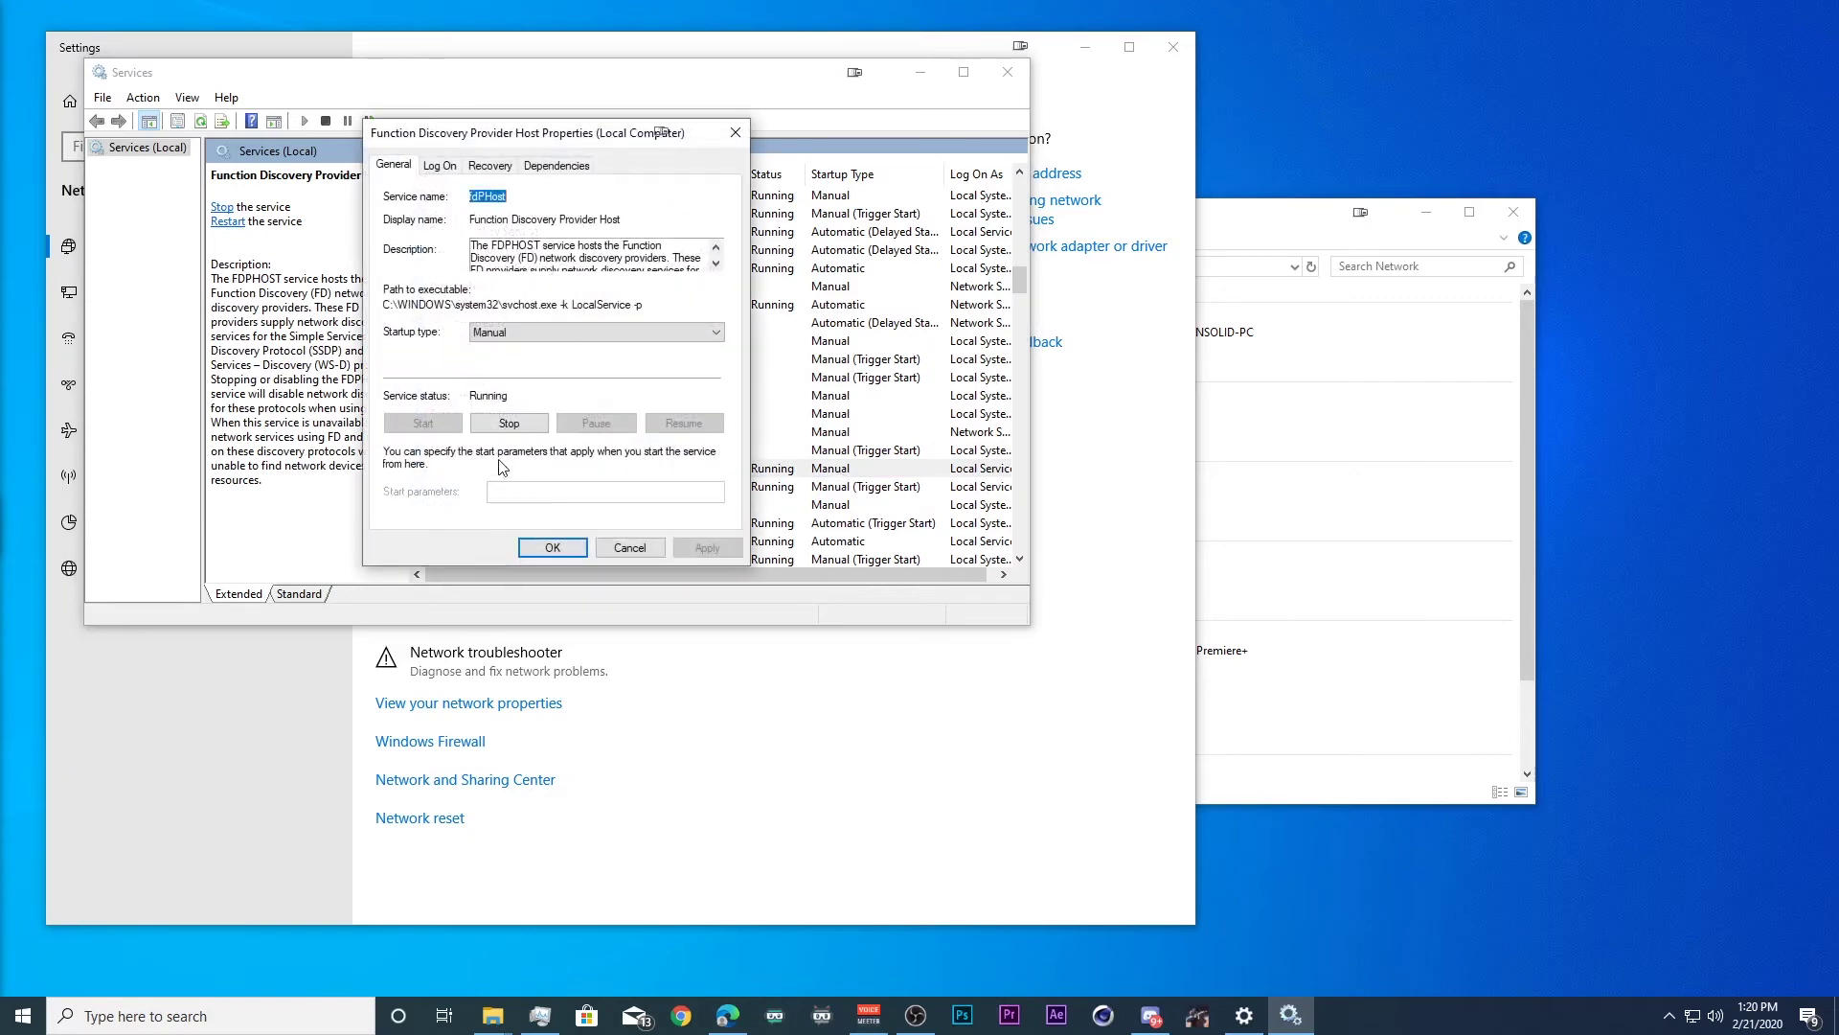
left_click(518, 336)
left_click(522, 369)
left_click(552, 548)
left_click(965, 670)
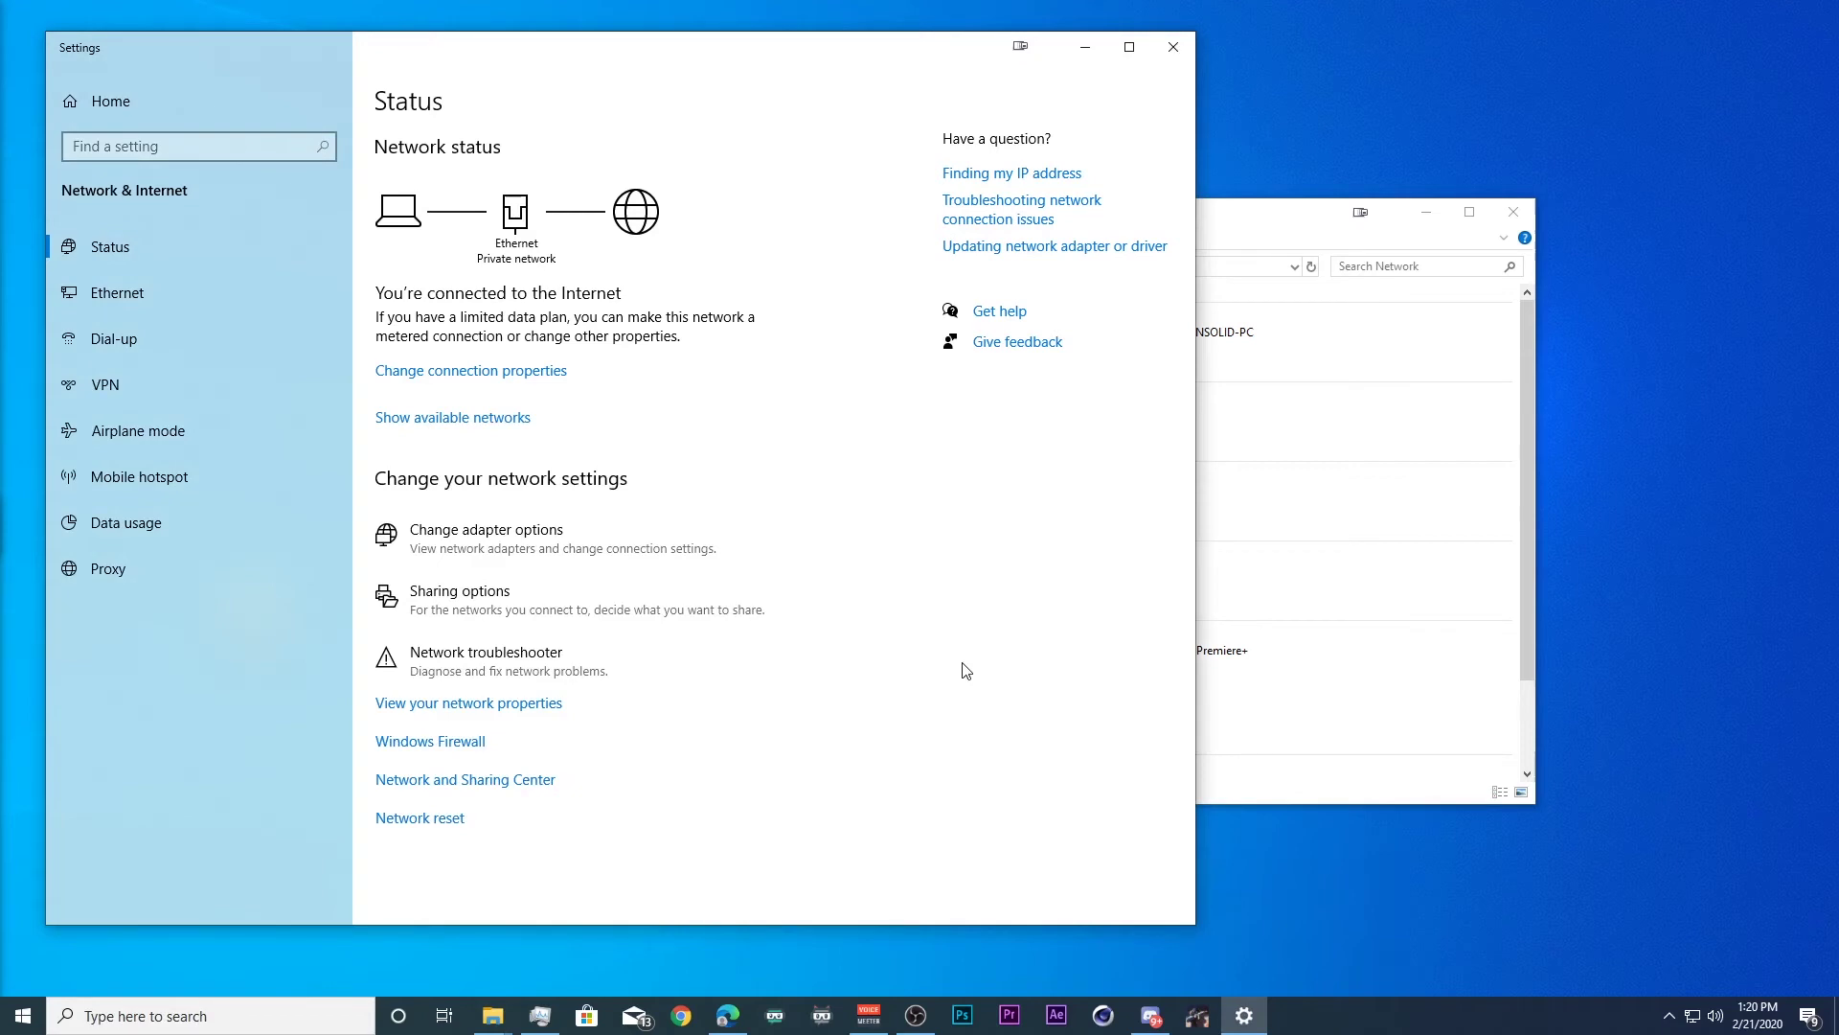
Step: Find Apps & features through Windows search and go to Programs and Features
left_click(314, 1015)
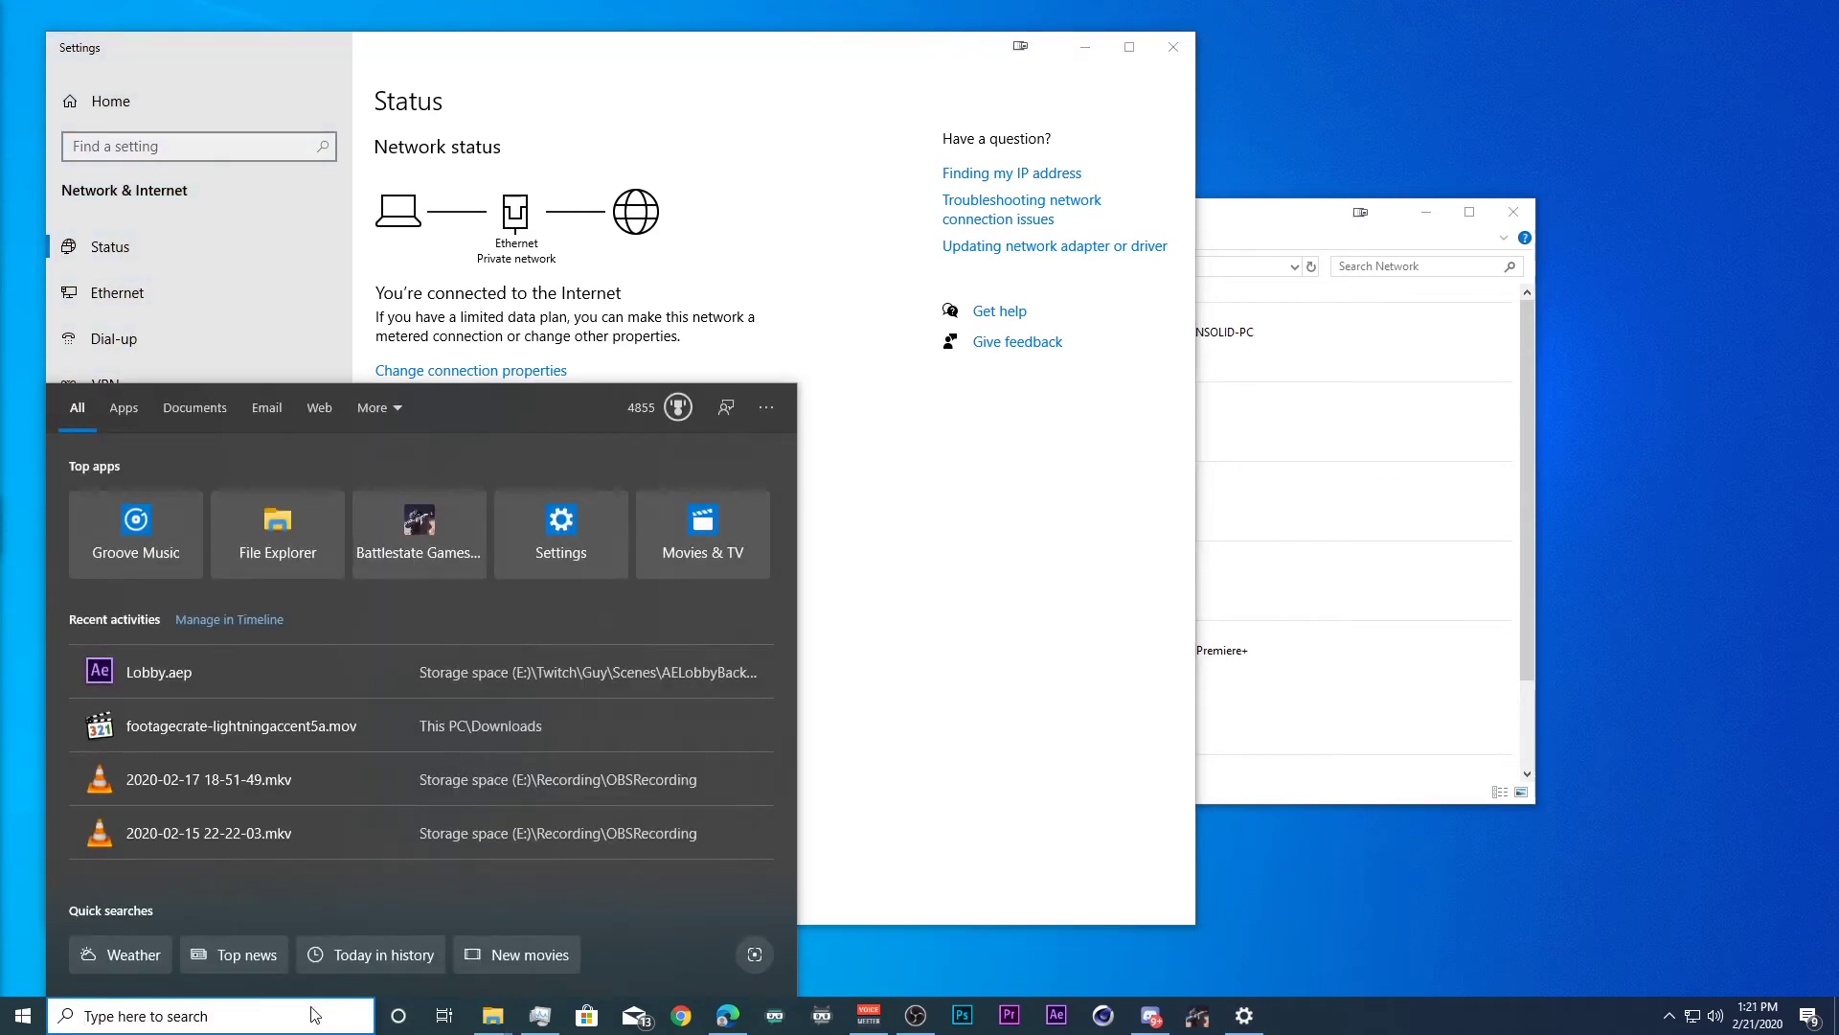
type("p")
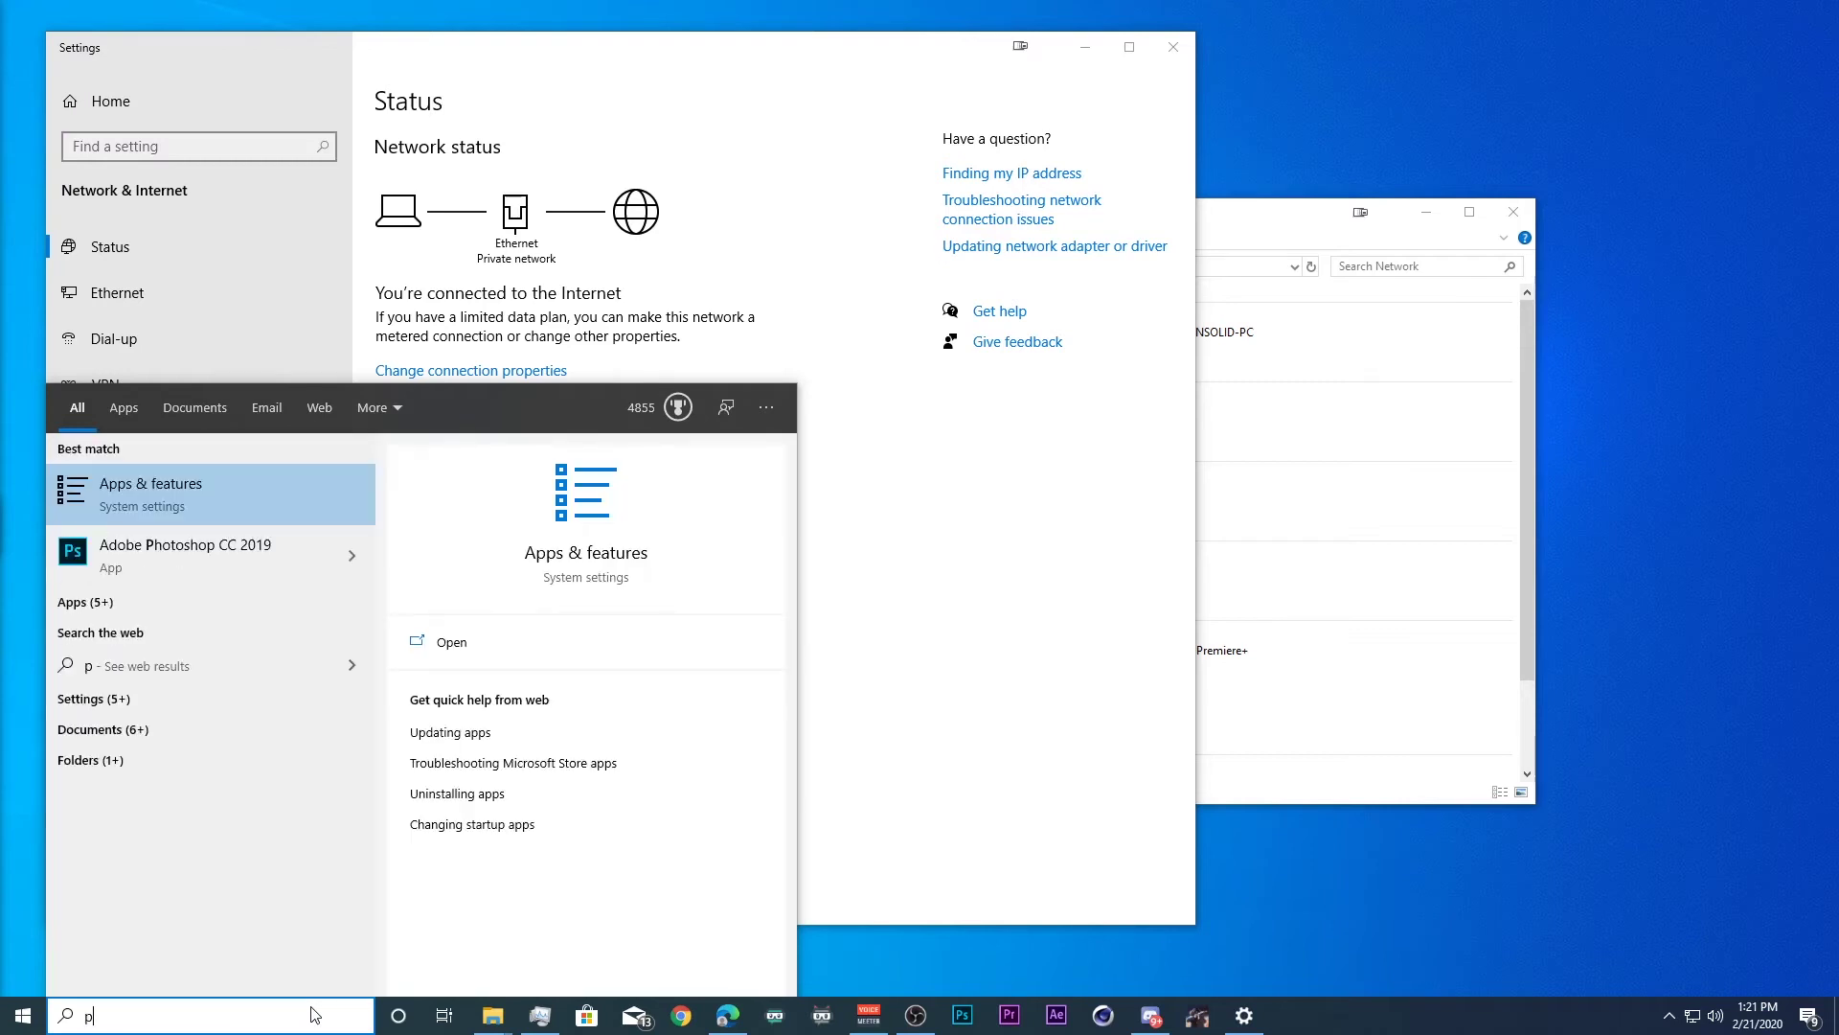
type("ro")
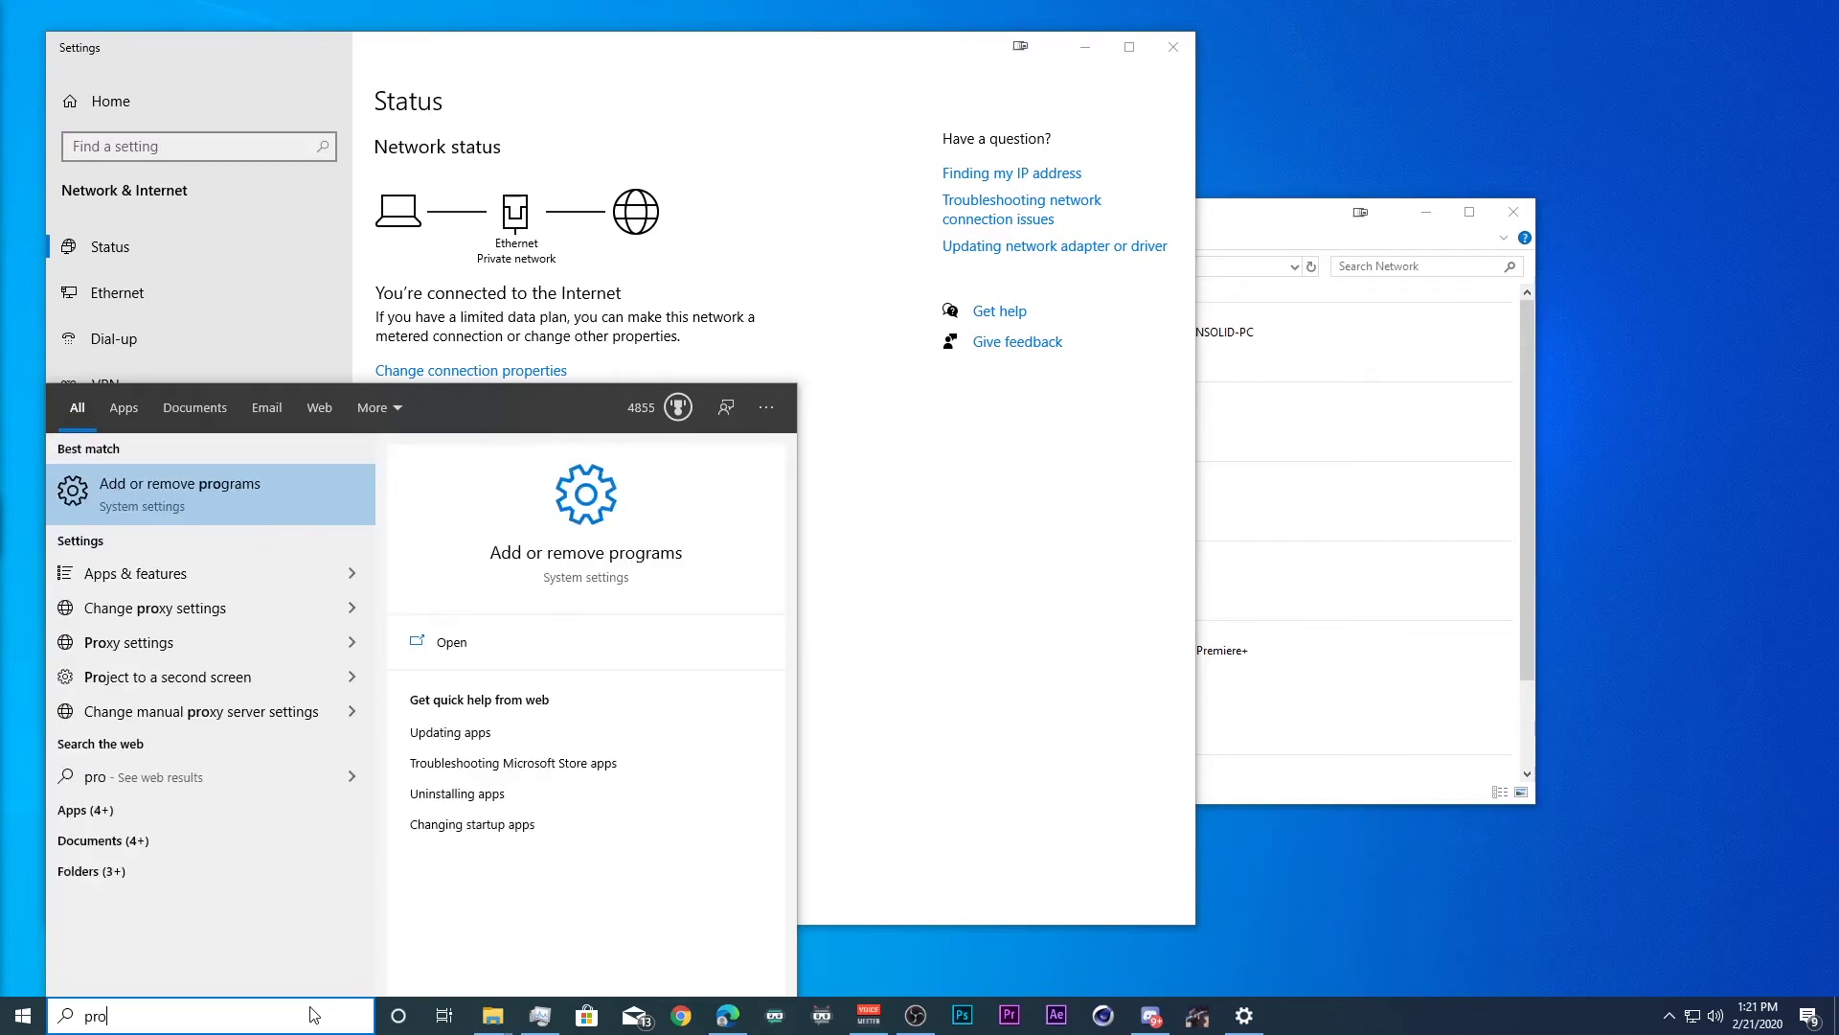
left_click(178, 574)
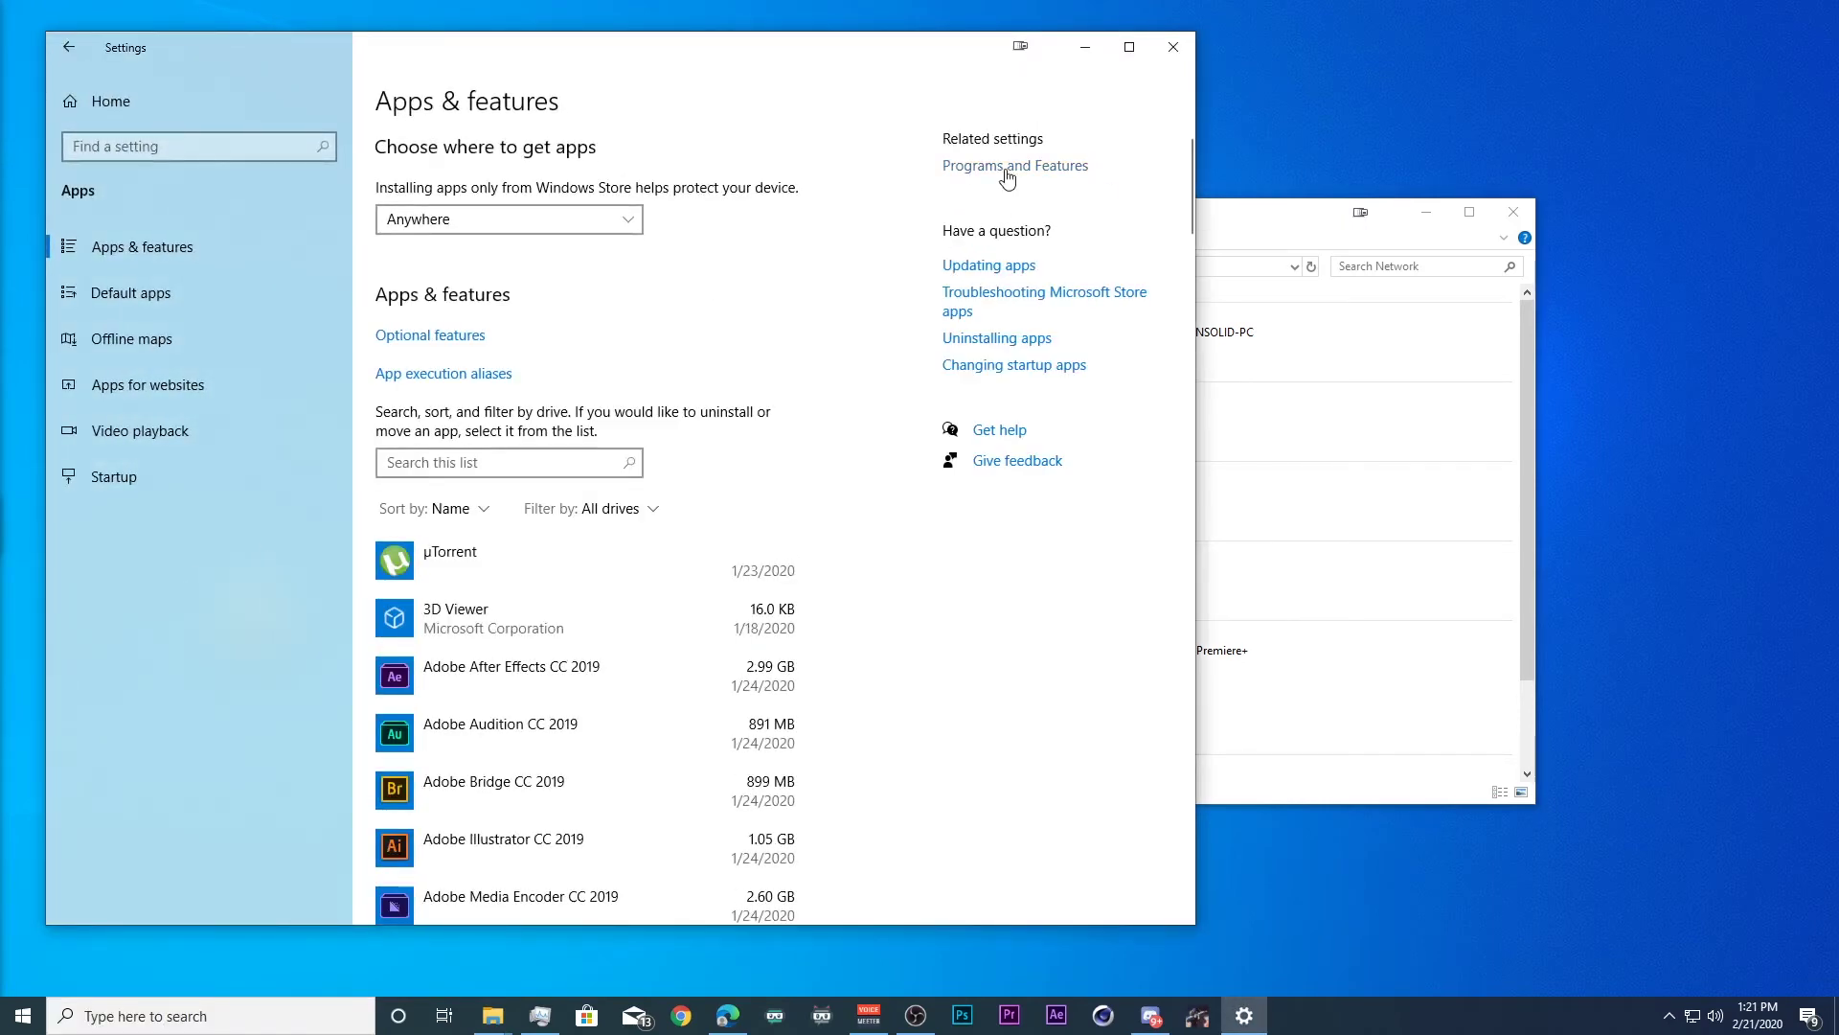
left_click(1007, 173)
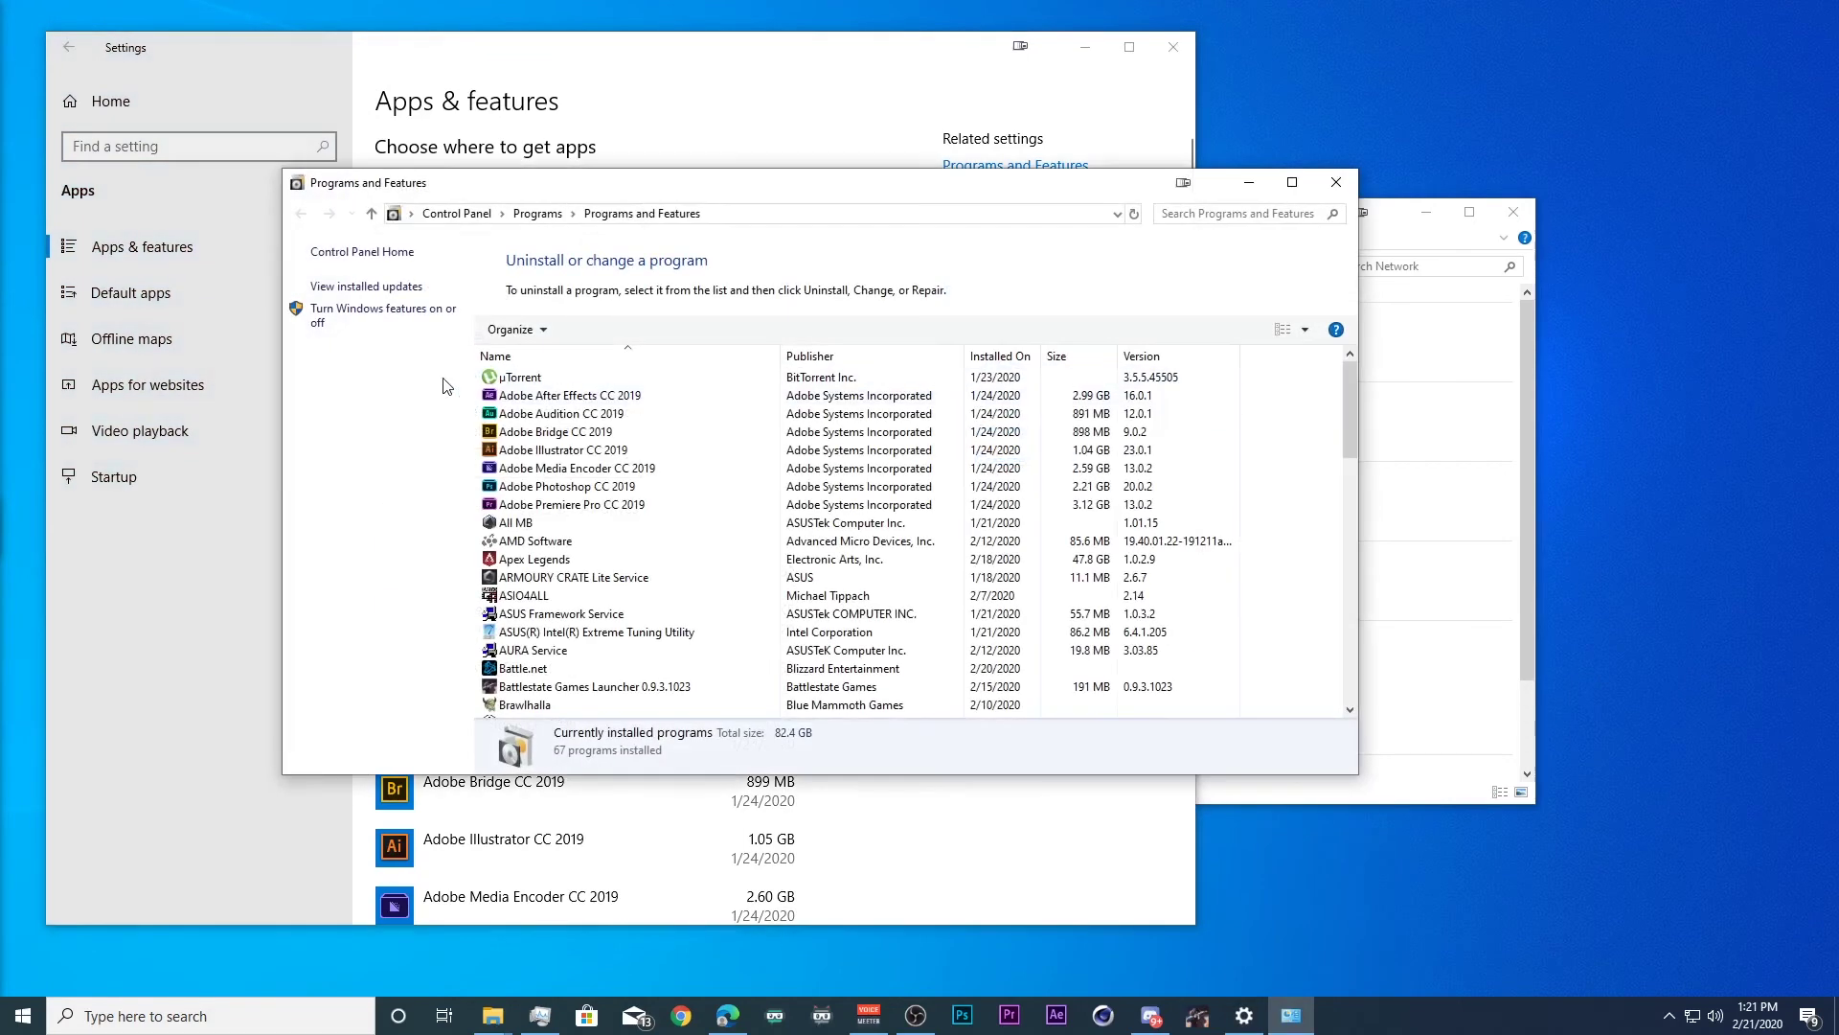
Step: Turn on SMB 1.0/CIFS File Sharing Support in Windows Features and apply
left_click(359, 316)
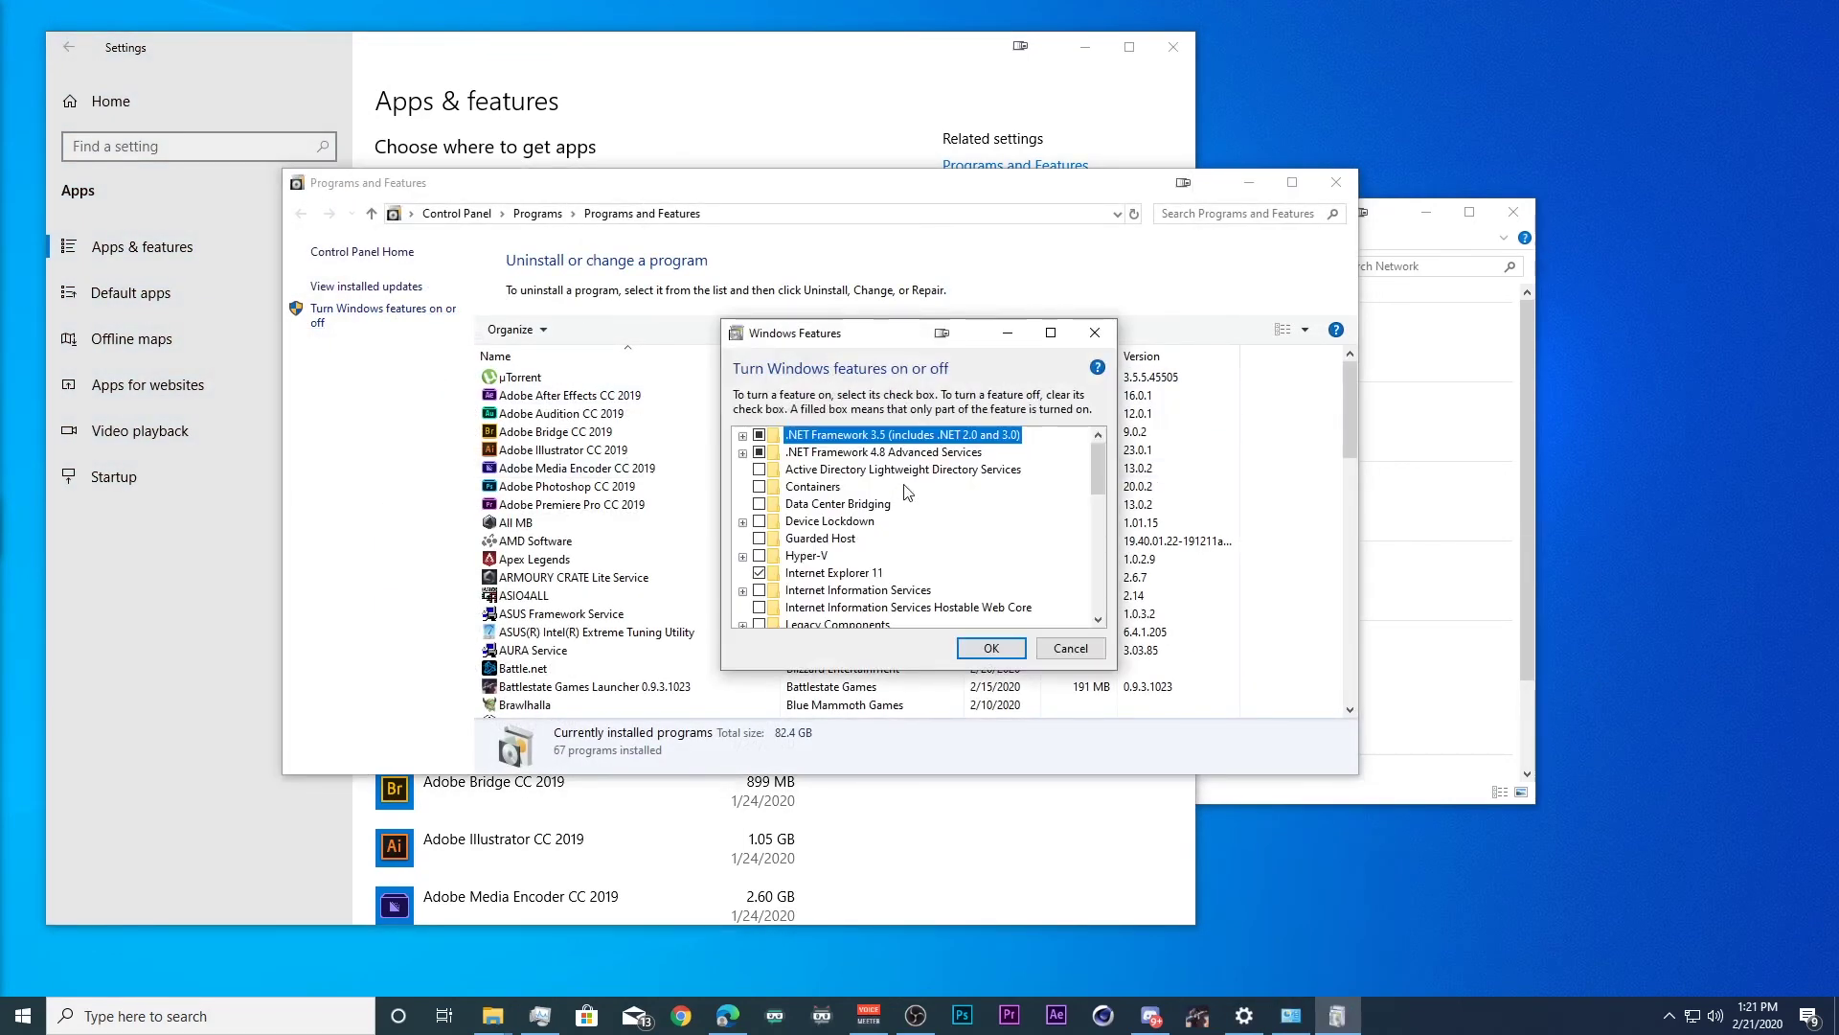
scroll(889, 501, "down", 3)
scroll(889, 502, "down", 2)
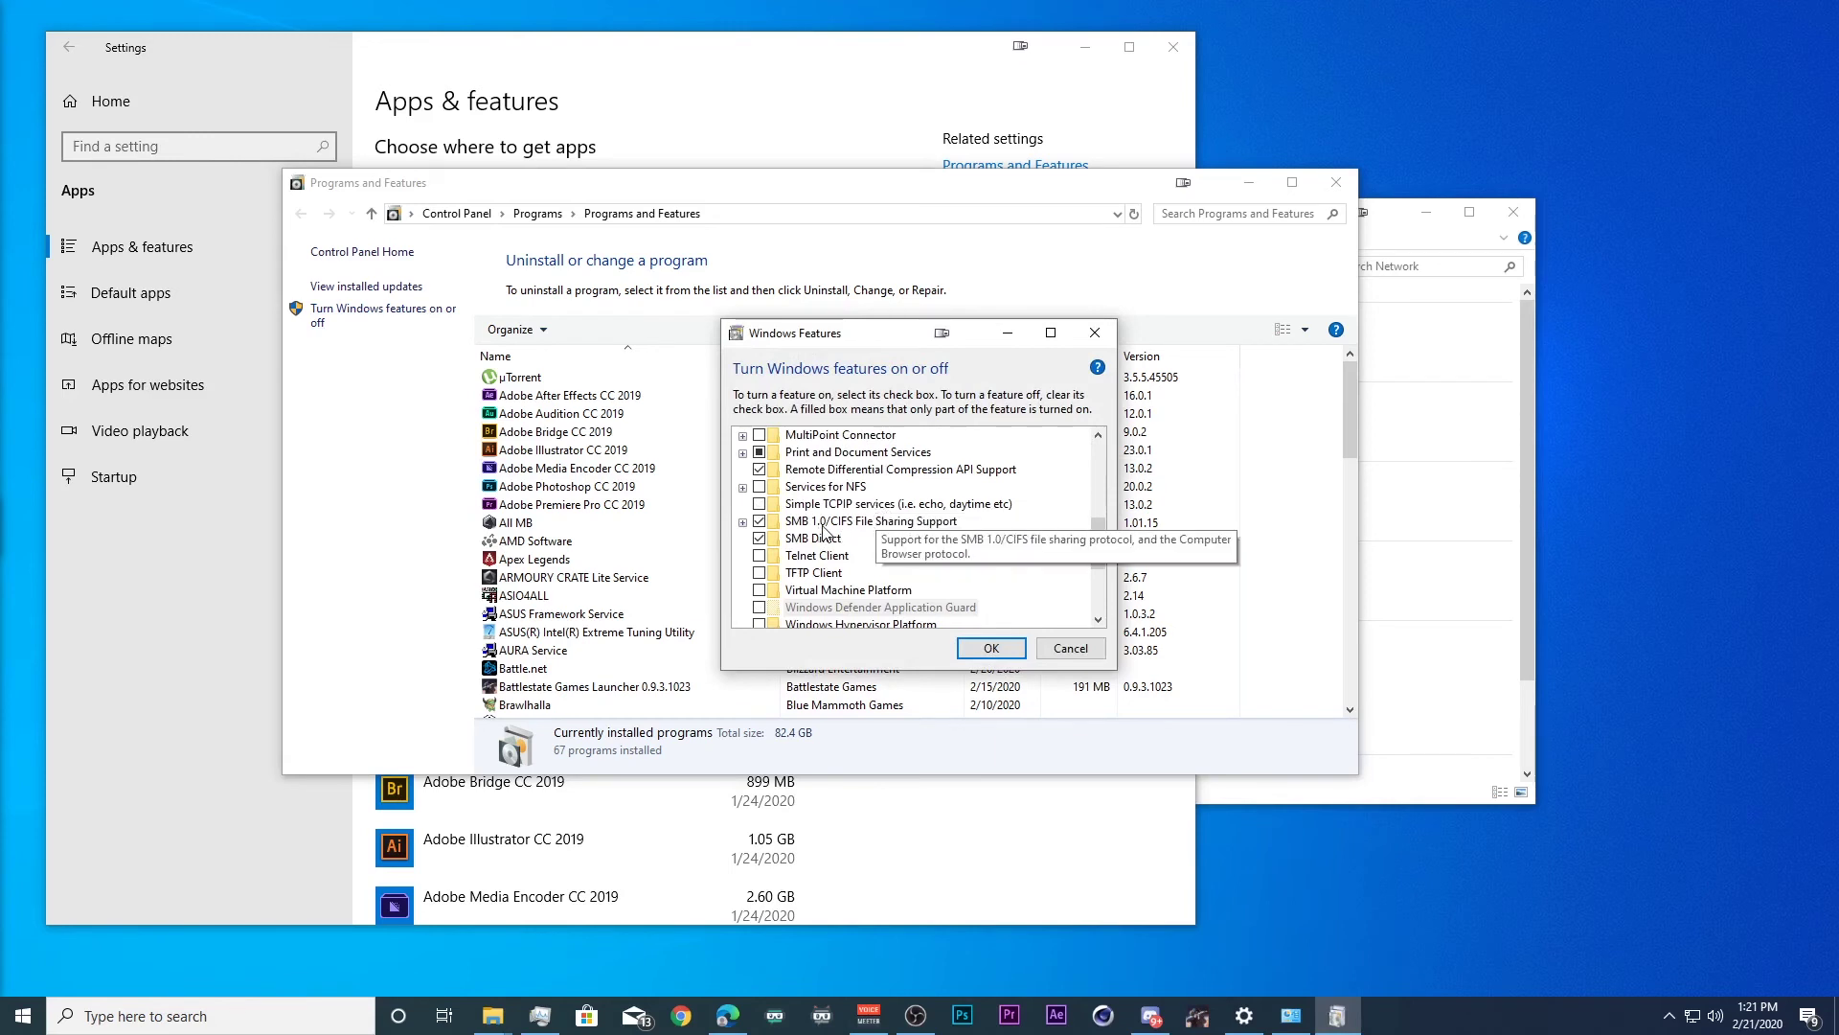
left_click(742, 522)
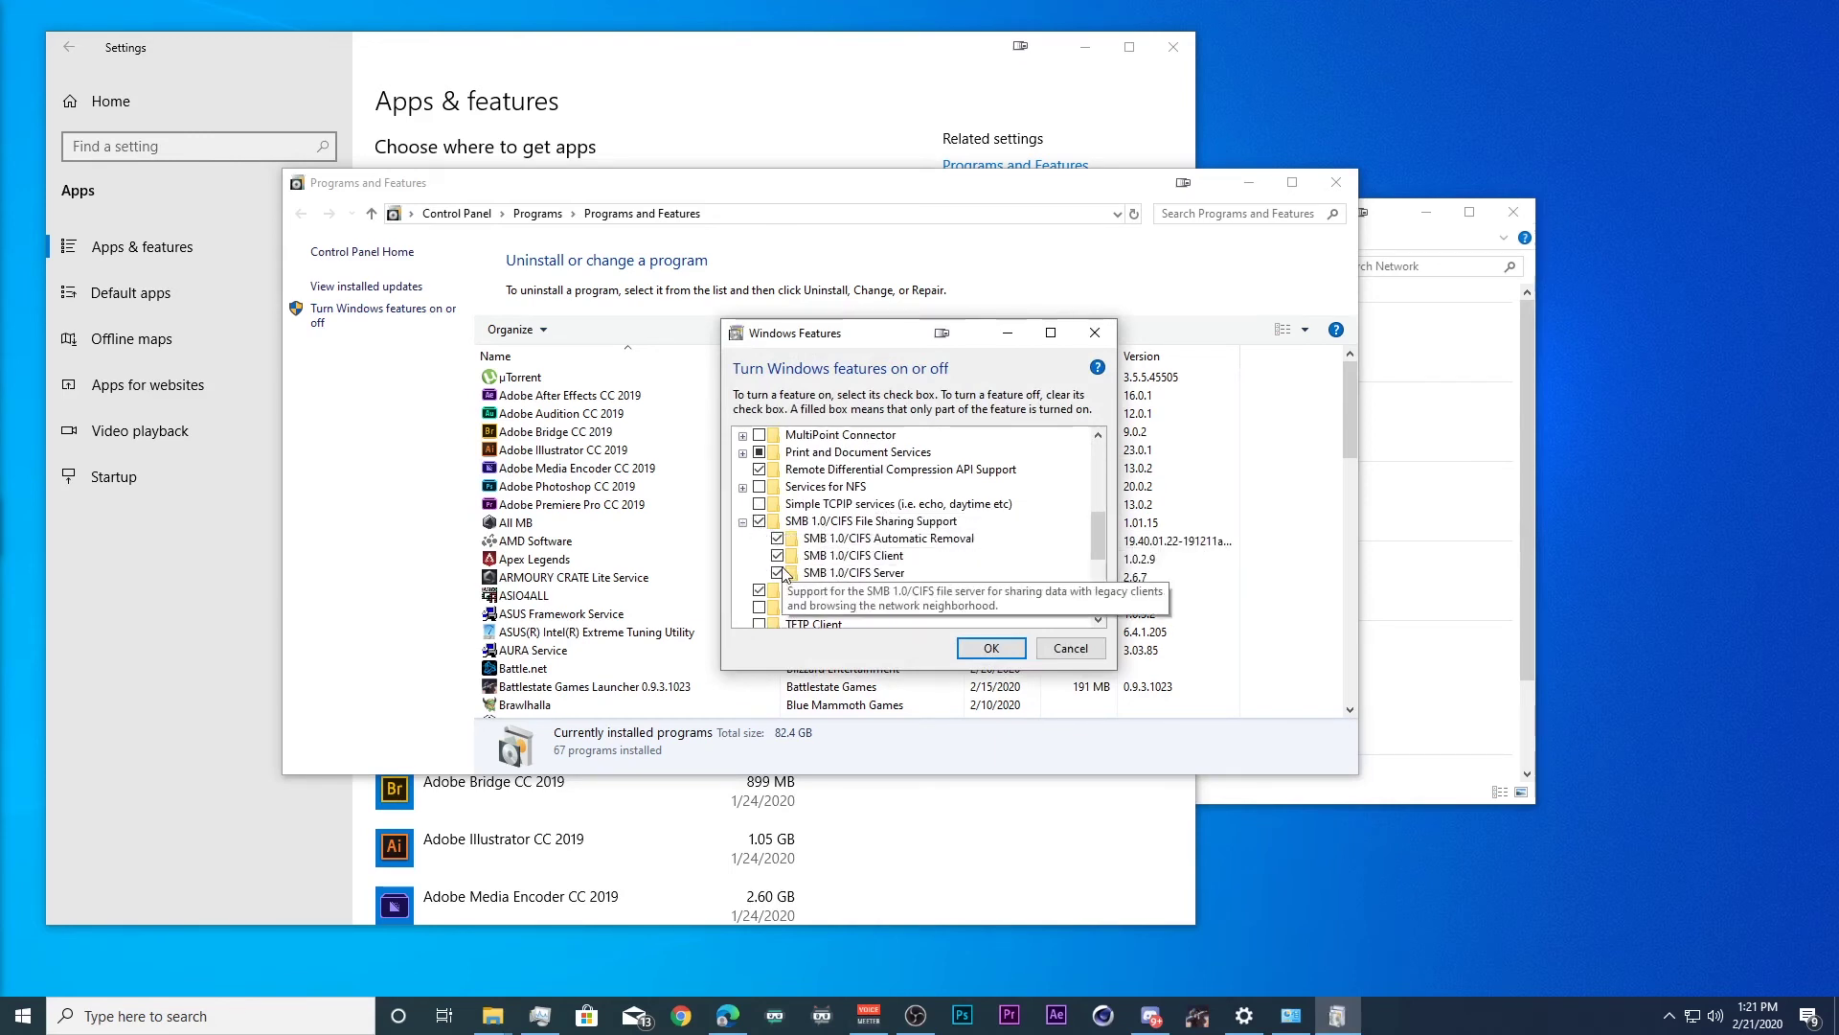
left_click(742, 522)
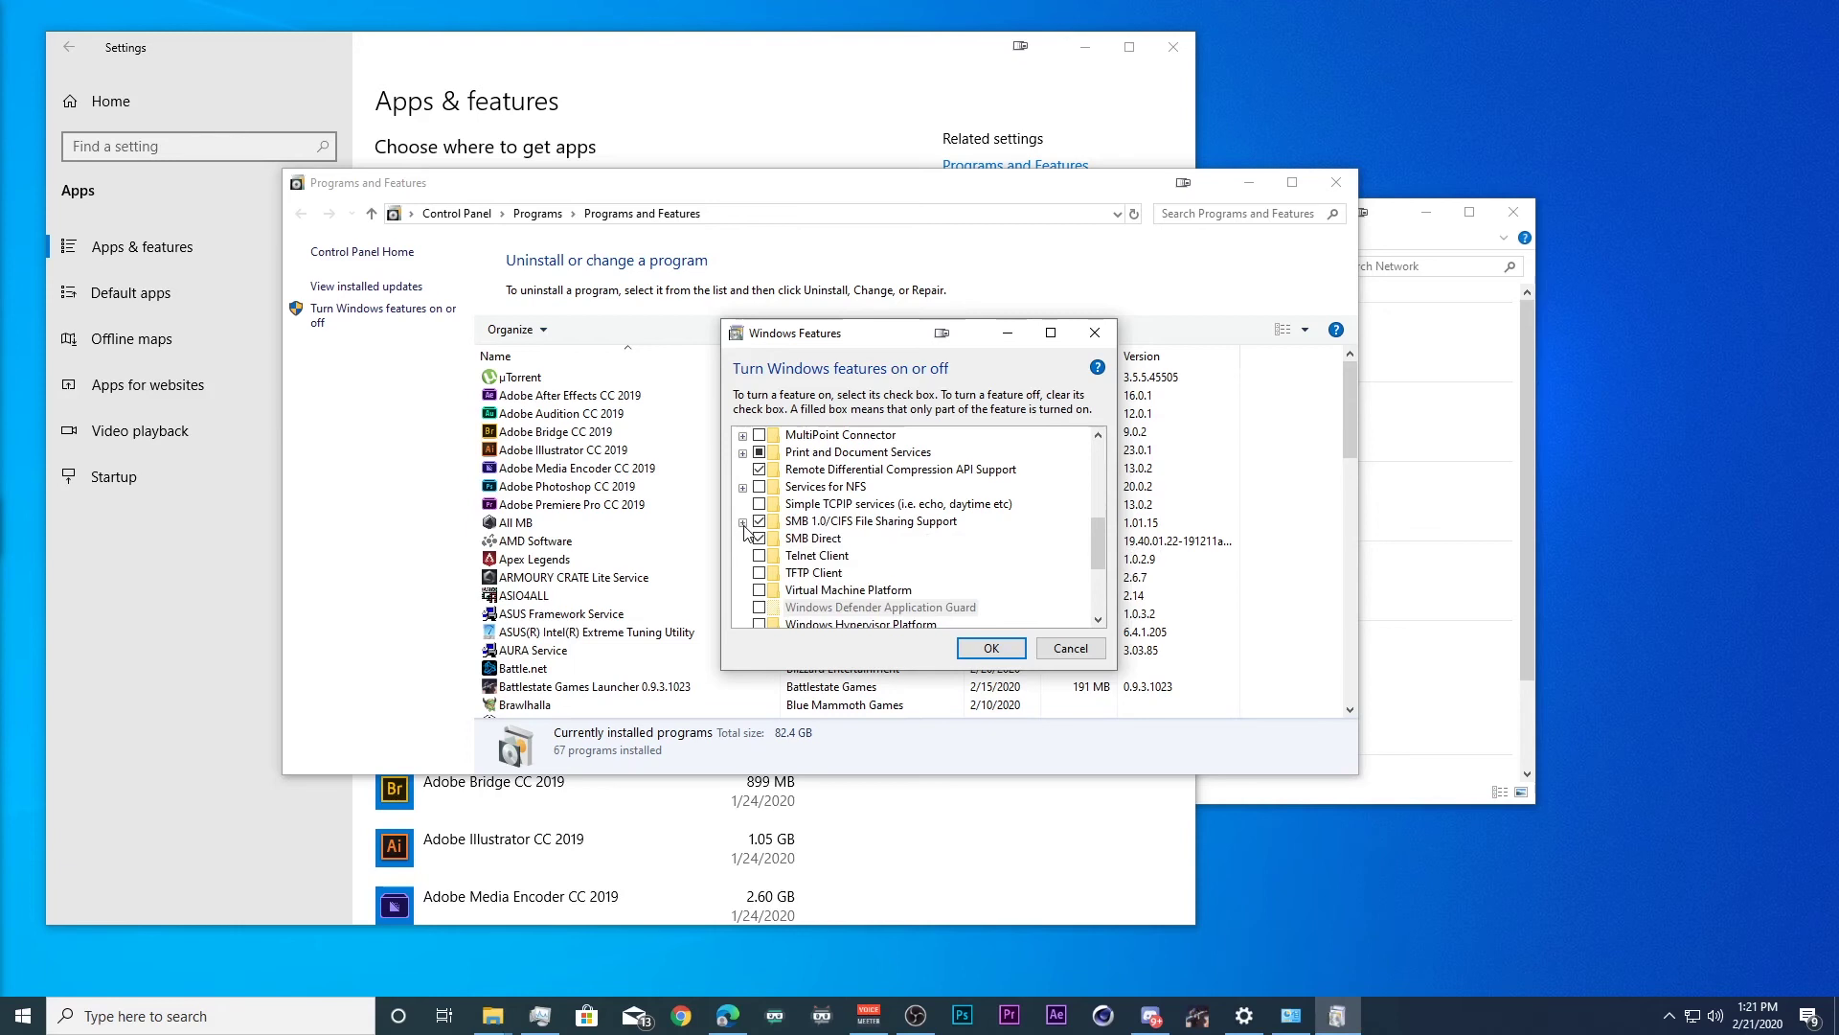
left_click(991, 648)
Step: Close Programs and Features and Settings, browse the remote PC's Documents share, then close Explorer
left_click(1336, 182)
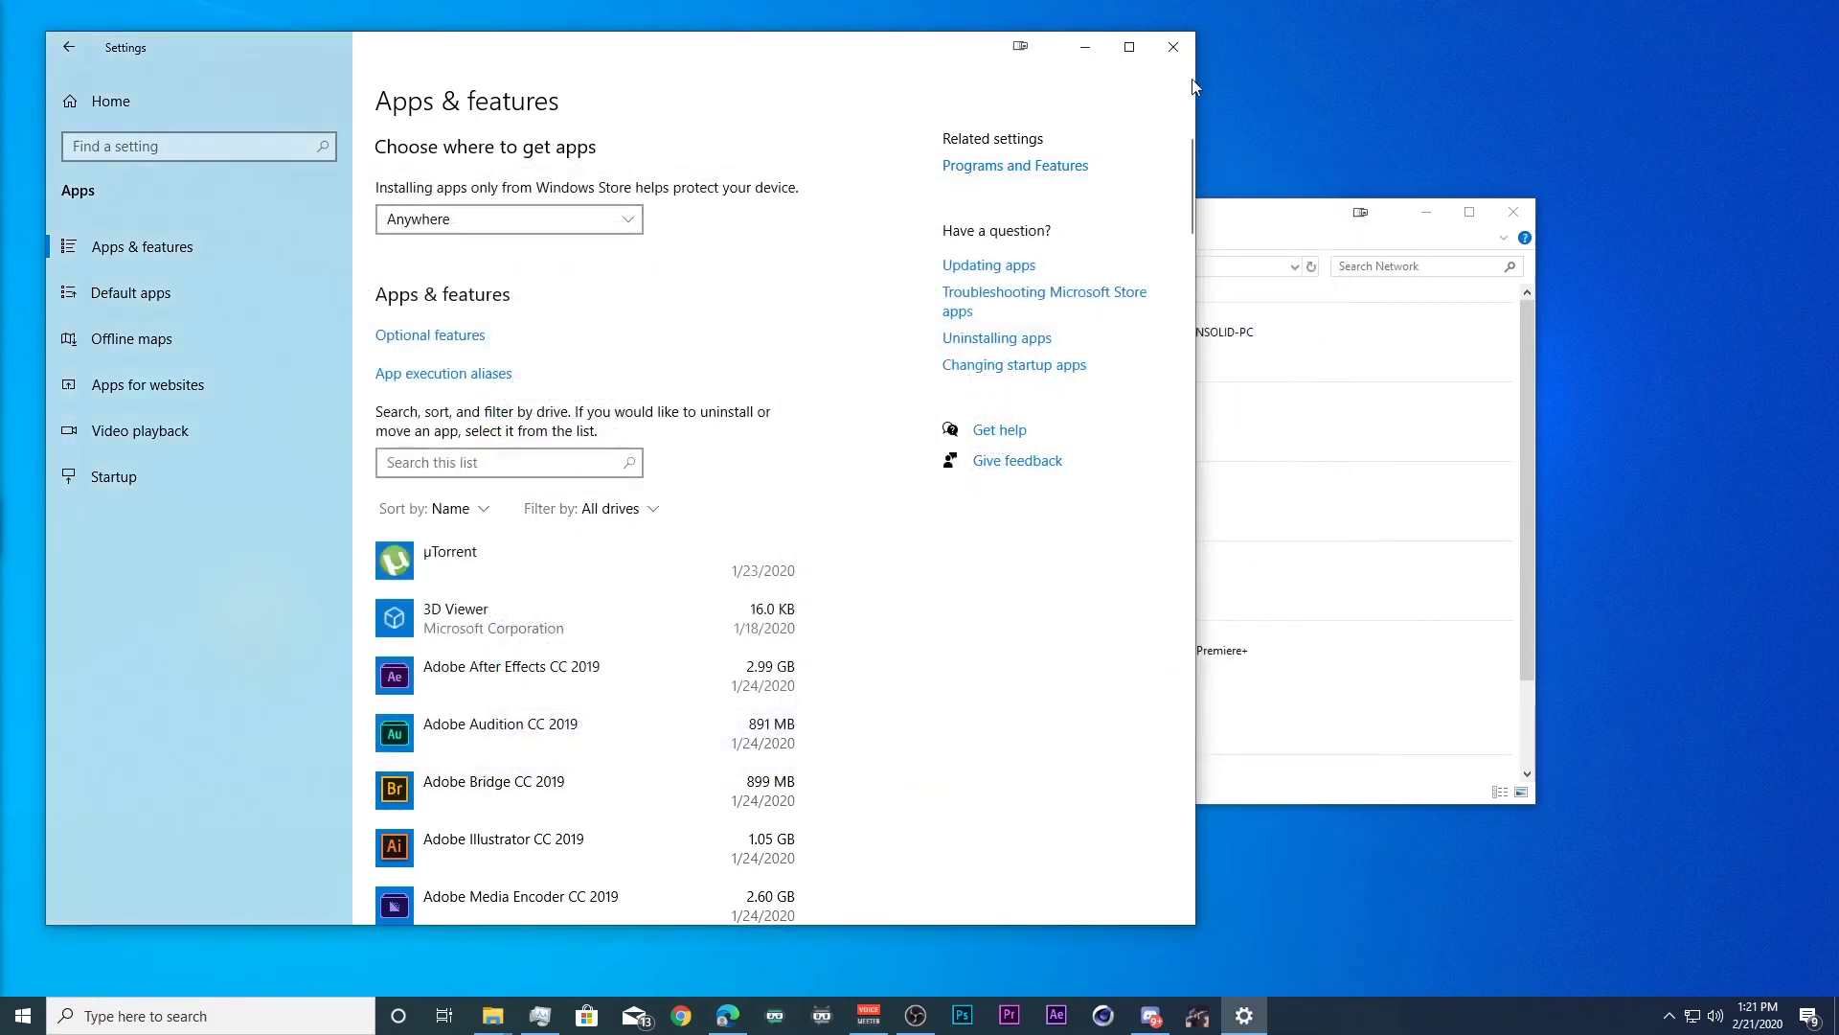
left_click(1173, 46)
double_click(1231, 337)
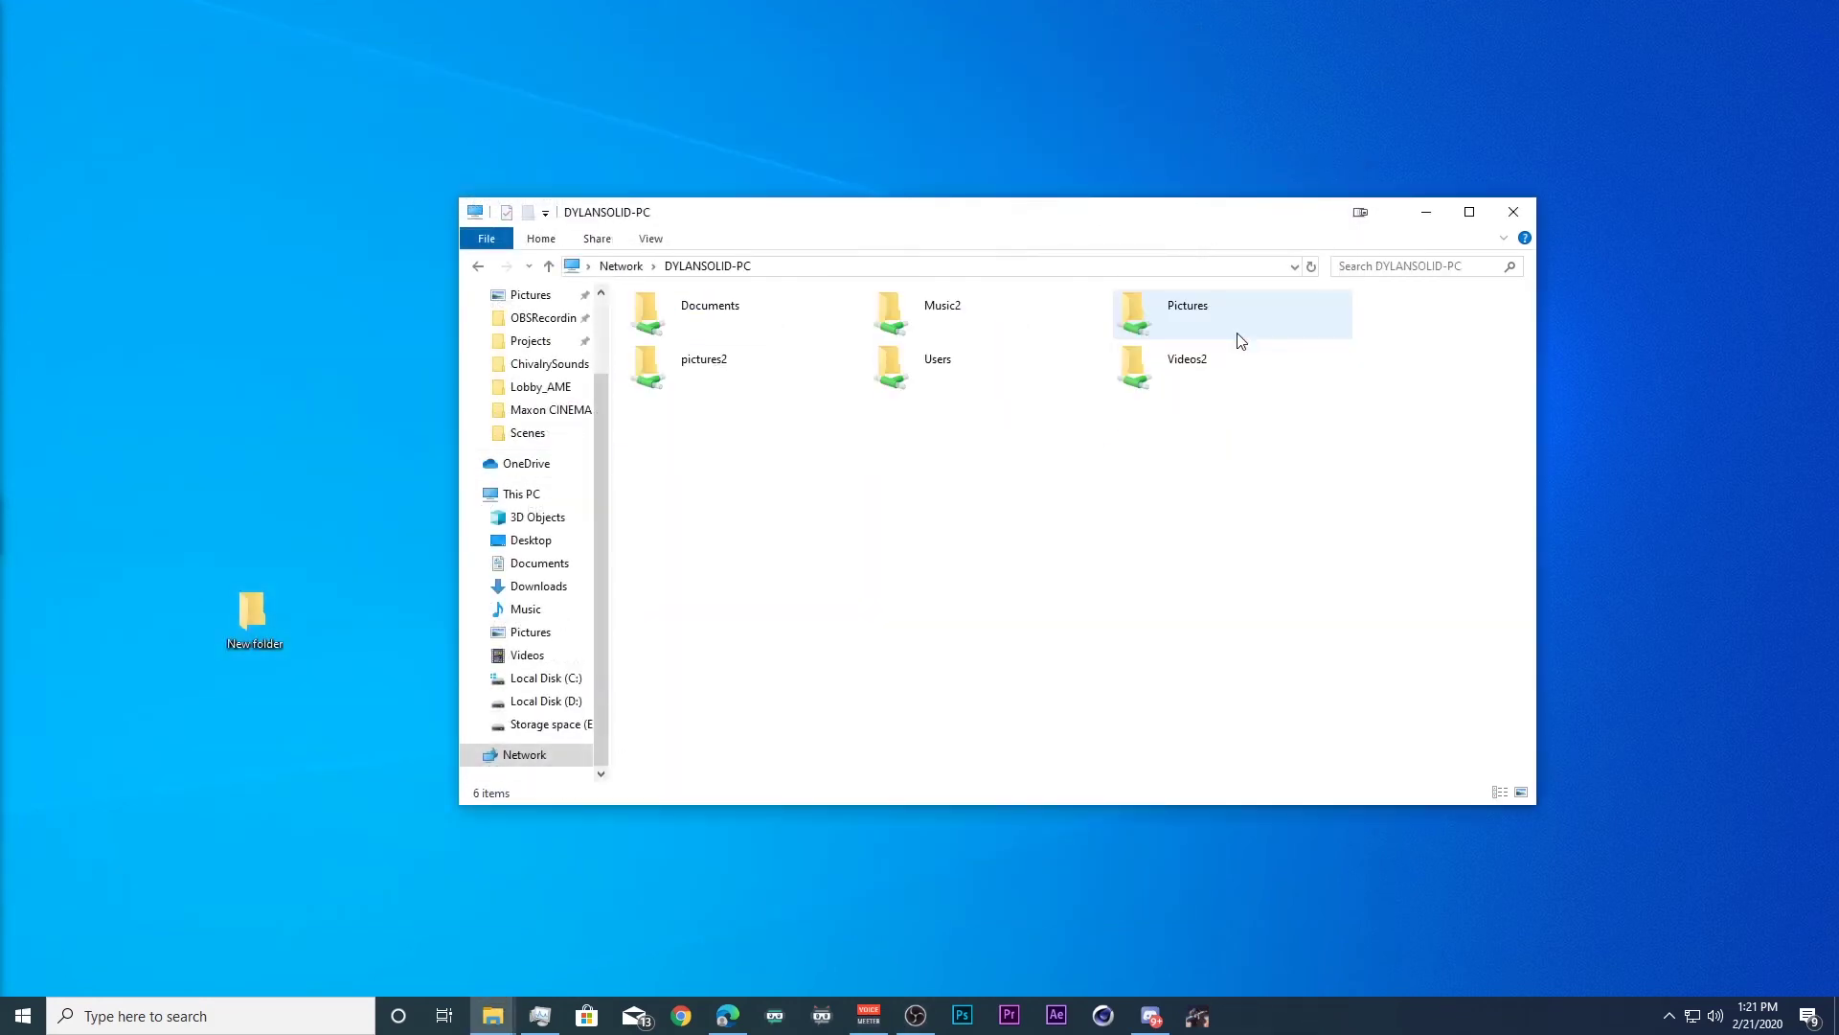
double_click(715, 327)
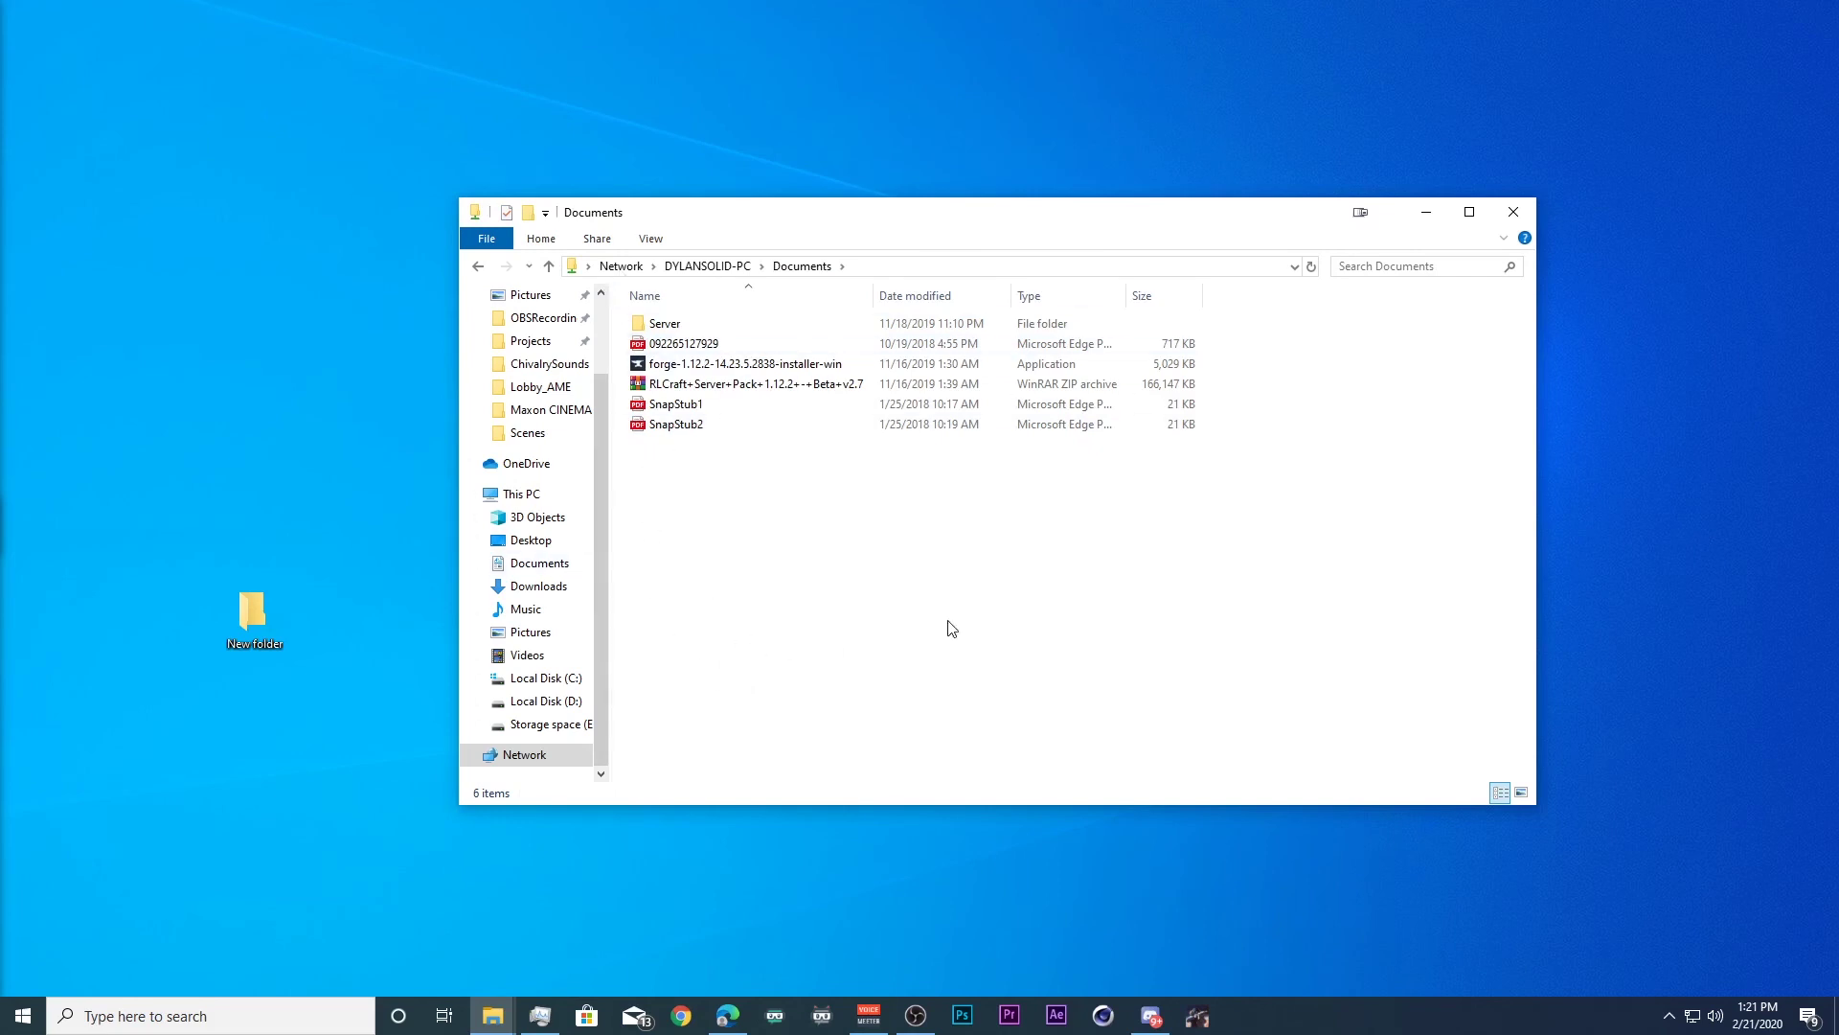
left_click(1514, 213)
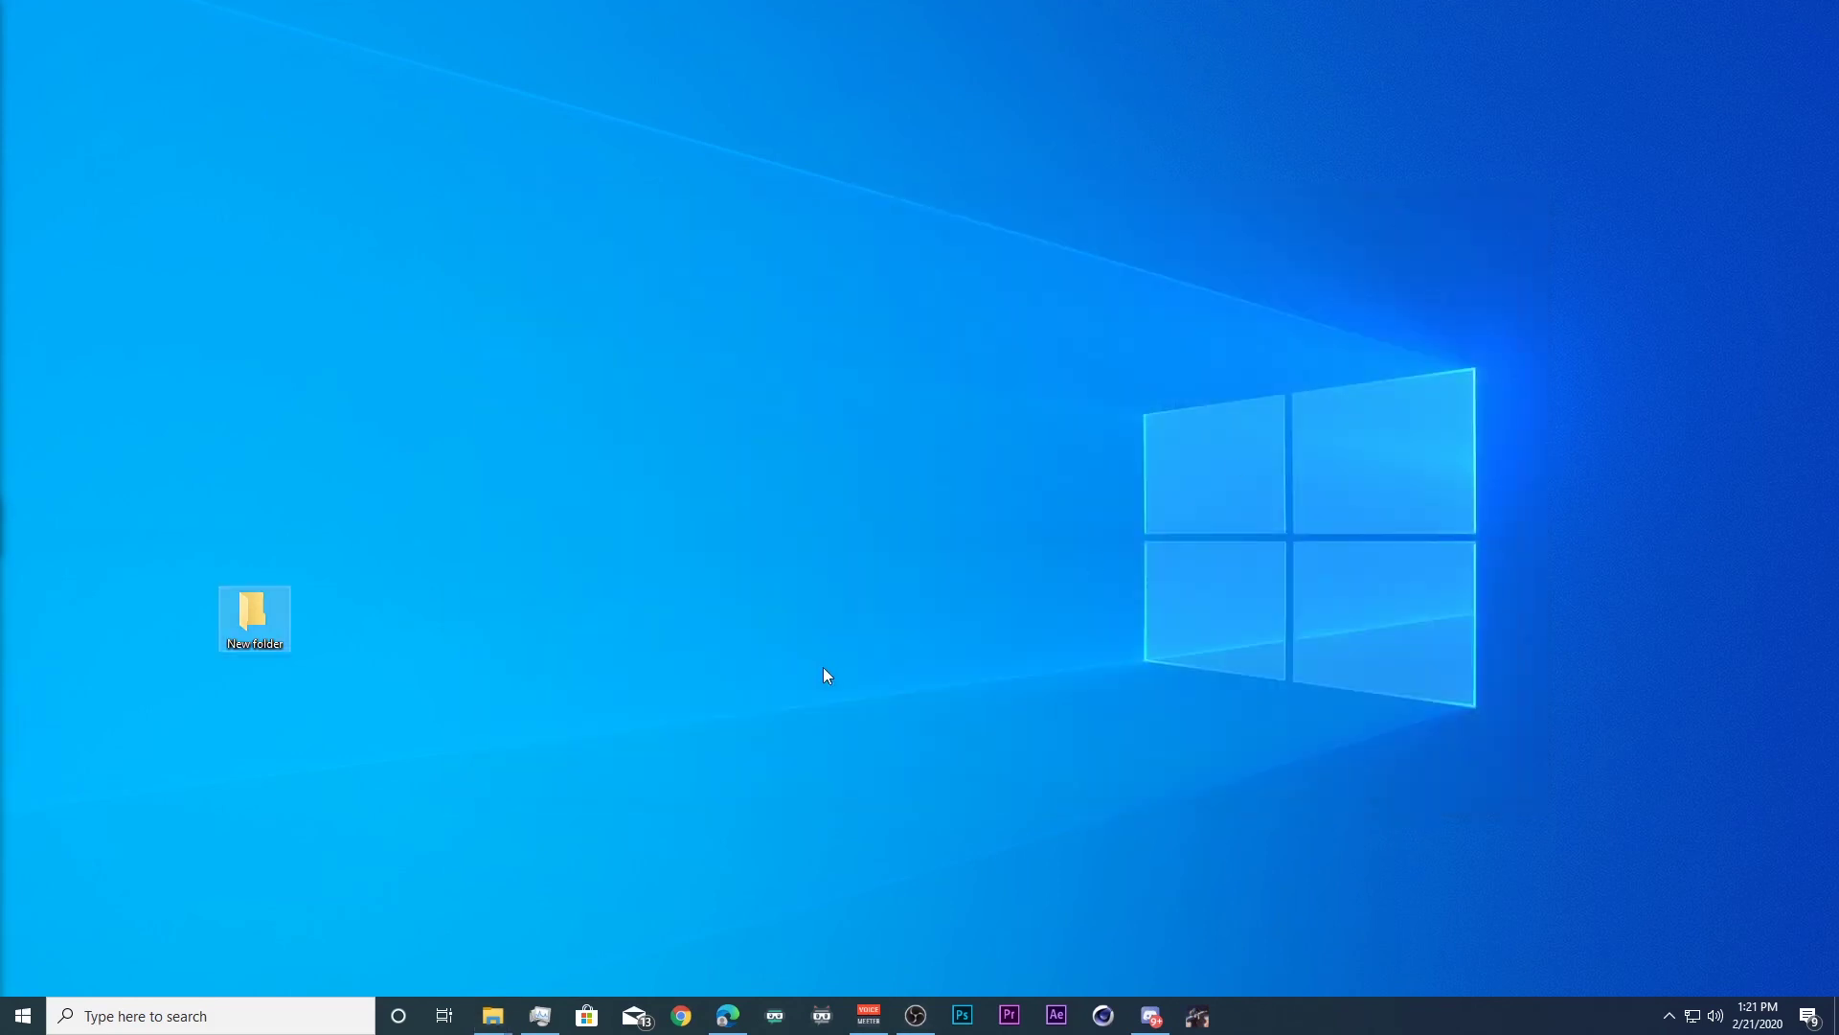